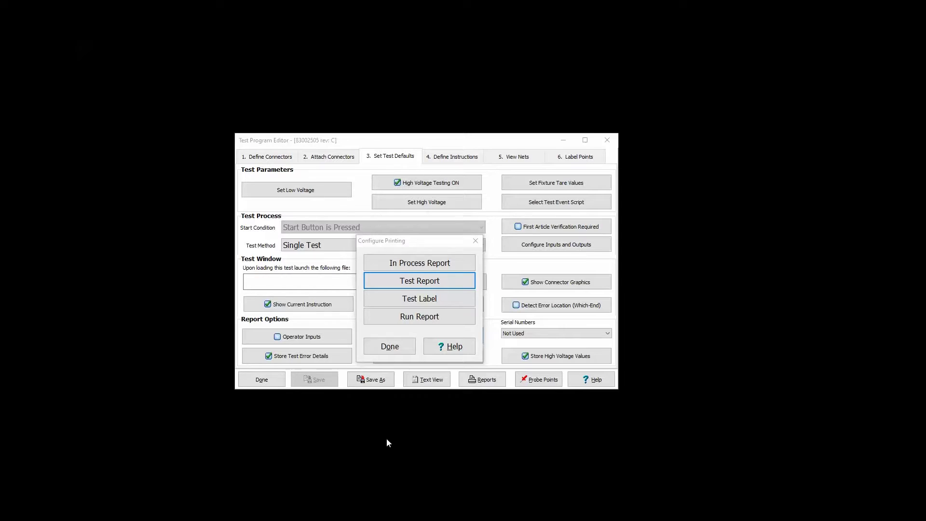
In the Test Report layout, make the company information title block taller and hide the Easy-Wire Version Title block.
{"action": "left_click", "coordinate": [458, 280]}
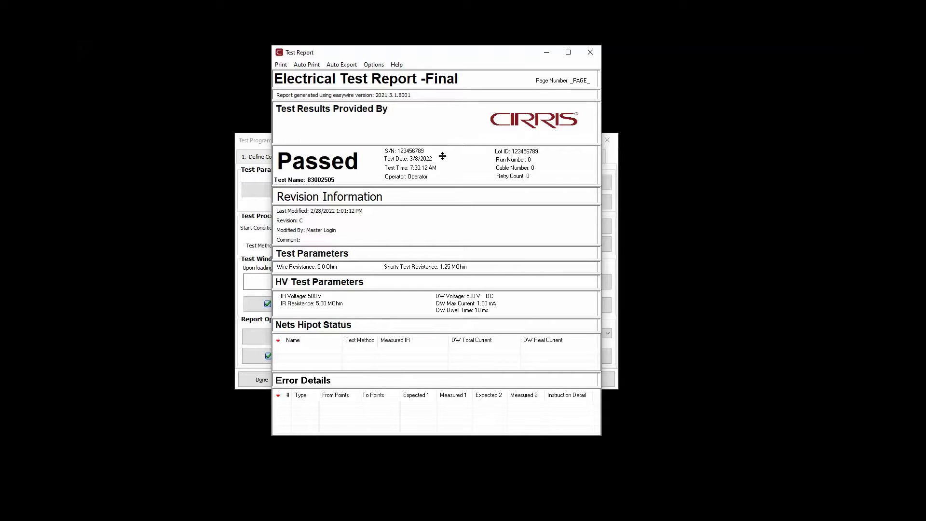
{"action": "left_click_drag", "start_coordinate": [442, 163], "coordinate": [442, 162]}
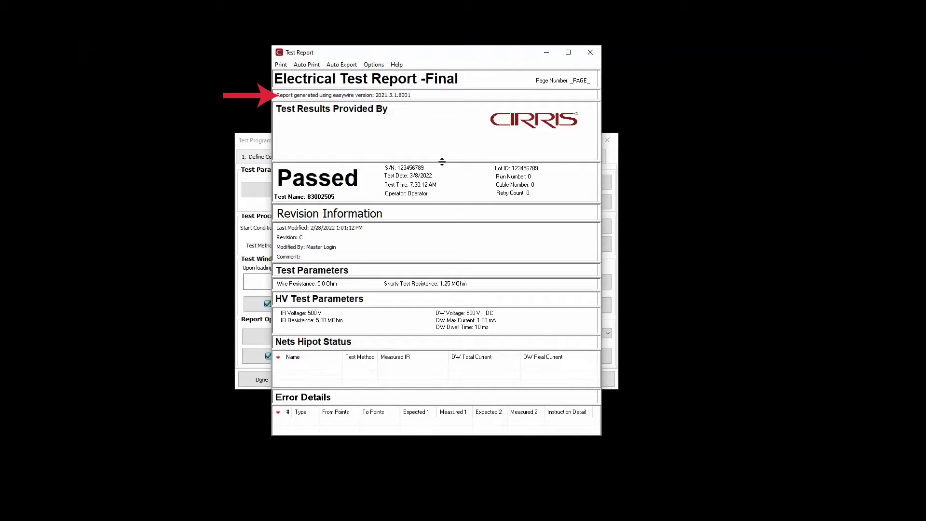
{"action": "left_click", "coordinate": [374, 64]}
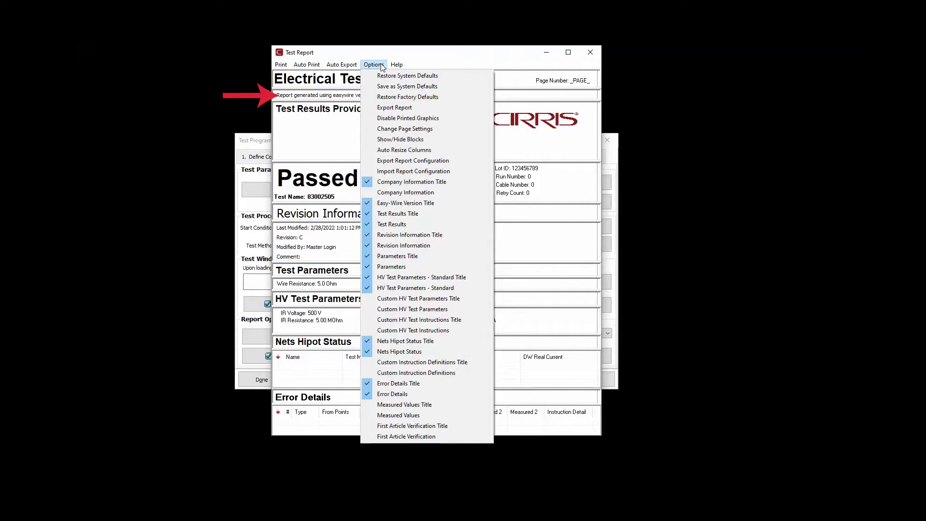
{"action": "left_click", "coordinate": [447, 202]}
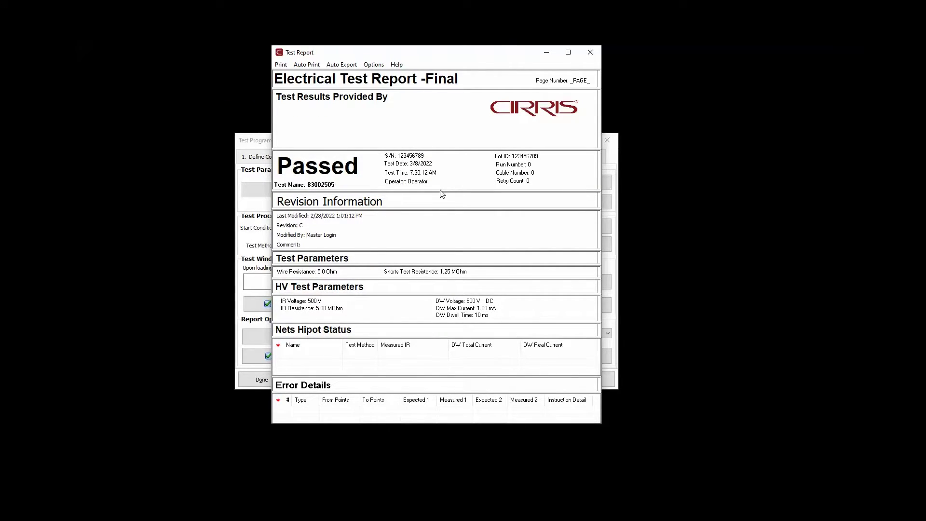
Set the displayed report blocks to exclude Revision Information Title and Revision Information, and include Measured Values Title and Measured Values.
{"action": "left_click", "coordinate": [385, 66]}
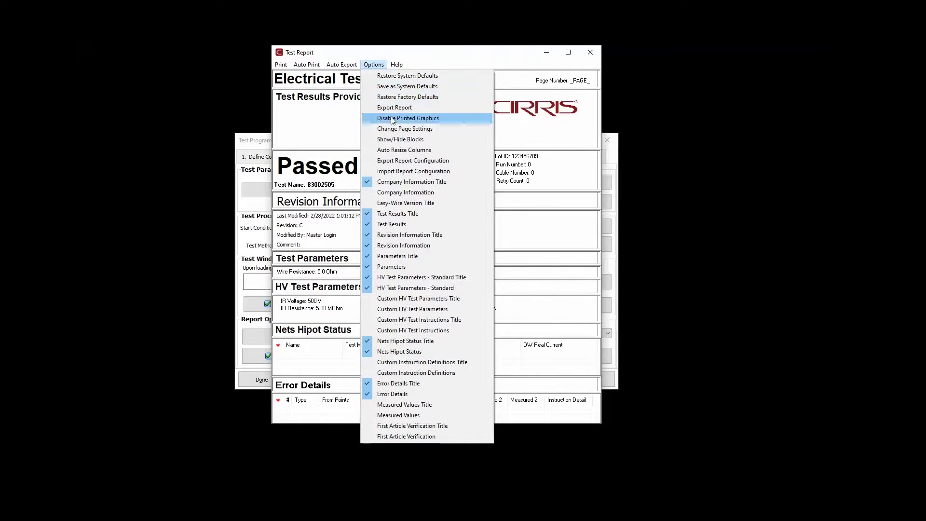
{"action": "left_click", "coordinate": [430, 140]}
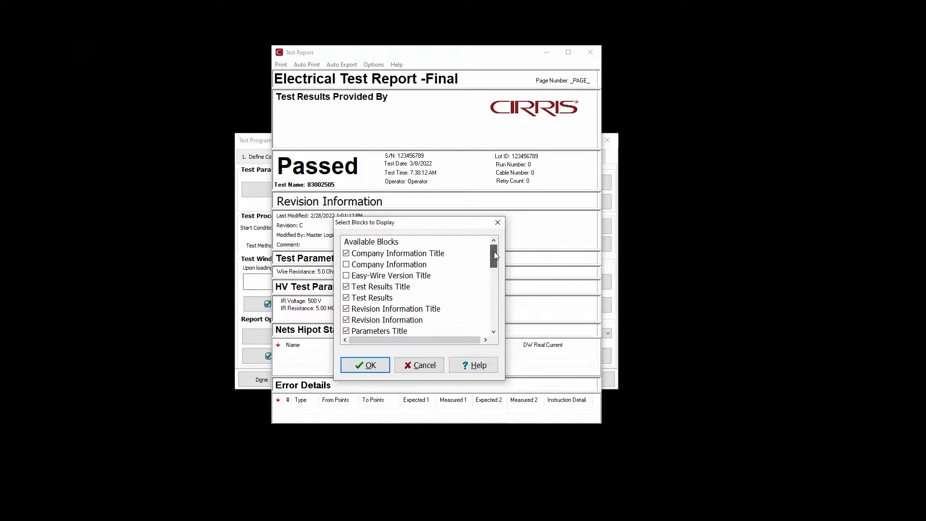
{"action": "left_click_drag", "start_coordinate": [493, 252], "coordinate": [493, 258]}
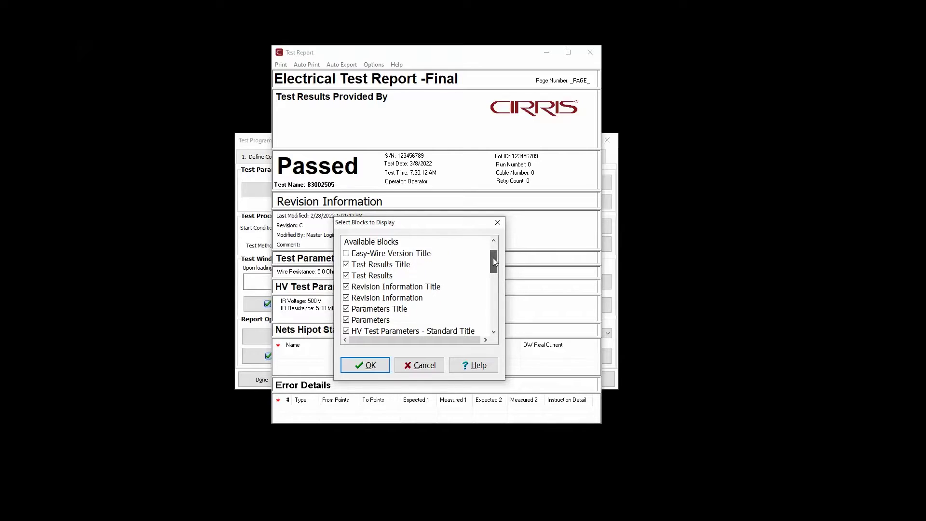
{"action": "left_click", "coordinate": [346, 287]}
{"action": "left_click", "coordinate": [346, 298]}
{"action": "left_click_drag", "start_coordinate": [494, 261], "coordinate": [448, 310]}
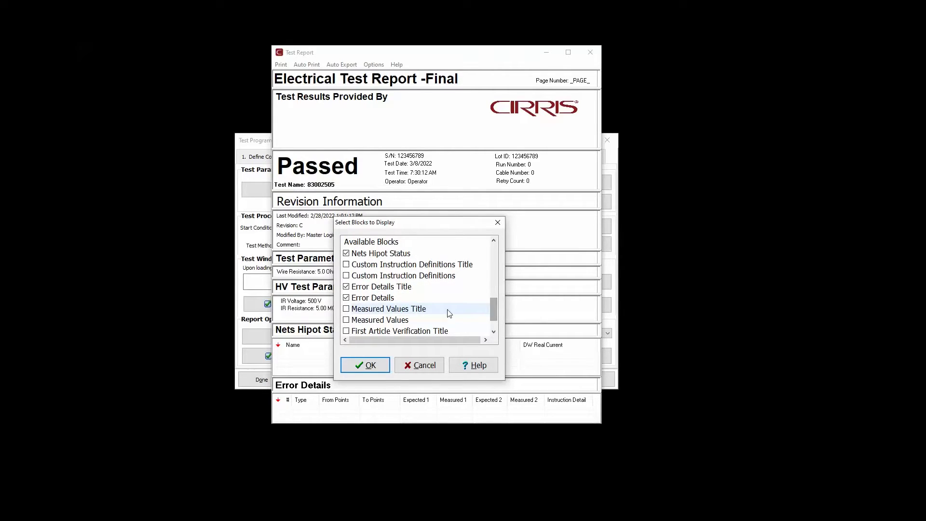
{"action": "left_click", "coordinate": [347, 309]}
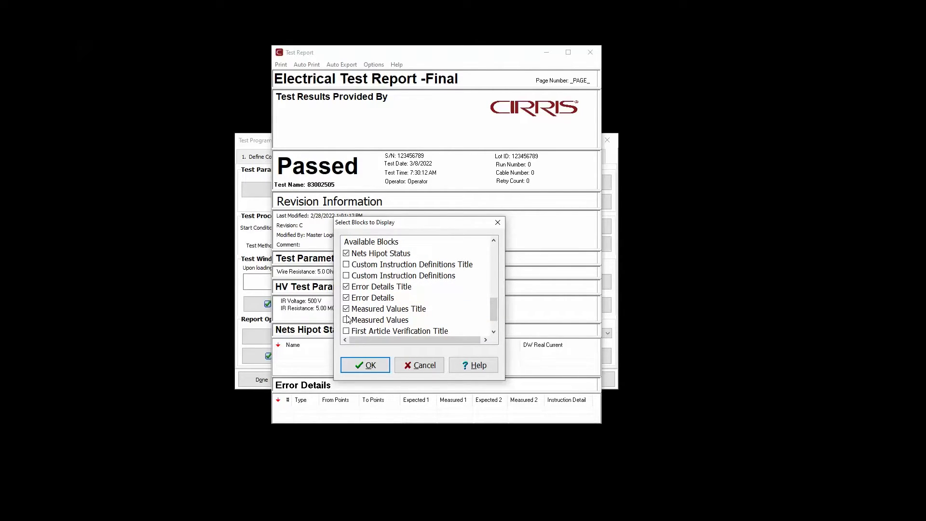
{"action": "left_click", "coordinate": [346, 321]}
{"action": "left_click", "coordinate": [369, 368]}
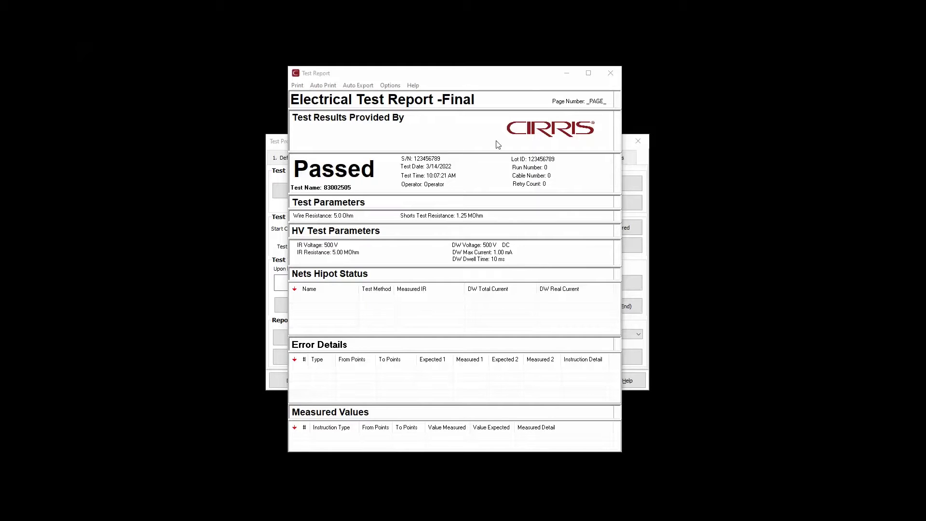
Change the report's main heading text to "Final Test Report".
{"action": "left_click", "coordinate": [452, 106]}
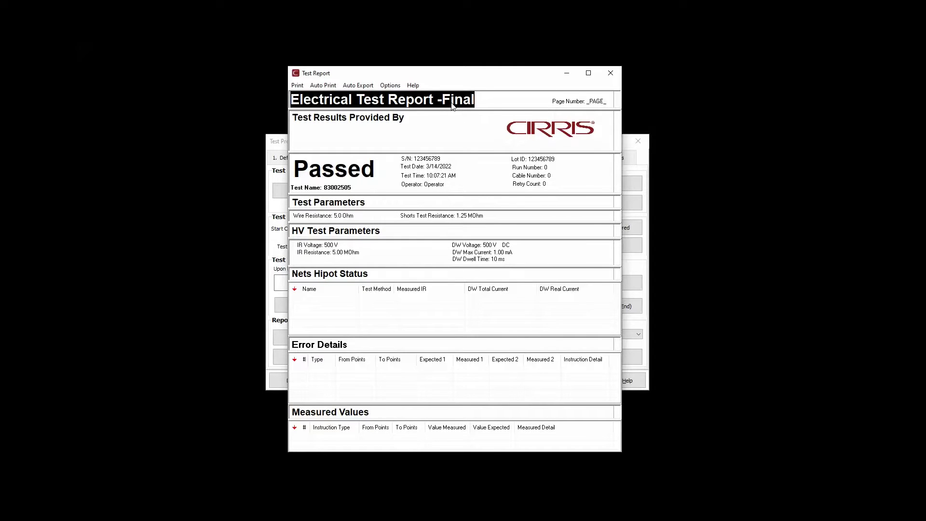
{"action": "right_click", "coordinate": [452, 106]}
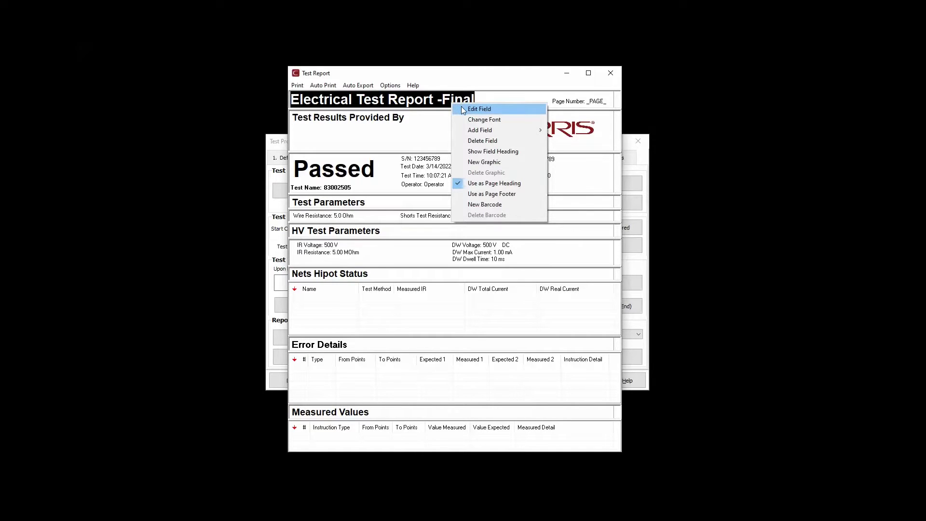
{"action": "left_click", "coordinate": [462, 110]}
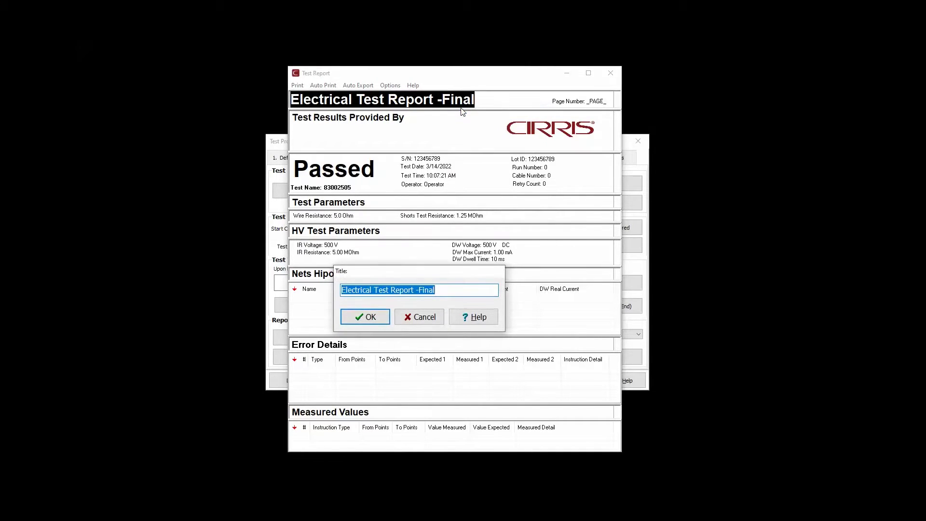
{"action": "type", "text": "Fi"}
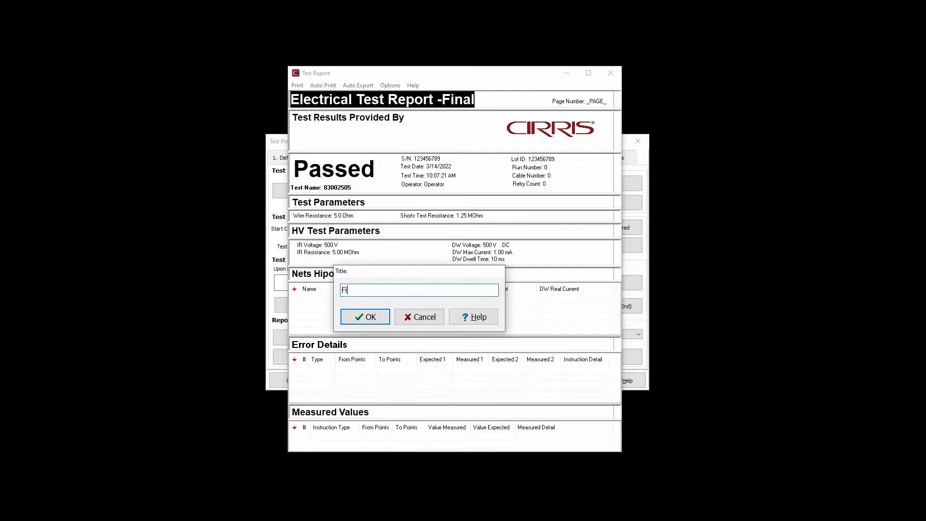
{"action": "type", "text": "nal Test Report"}
{"action": "left_click", "coordinate": [366, 321]}
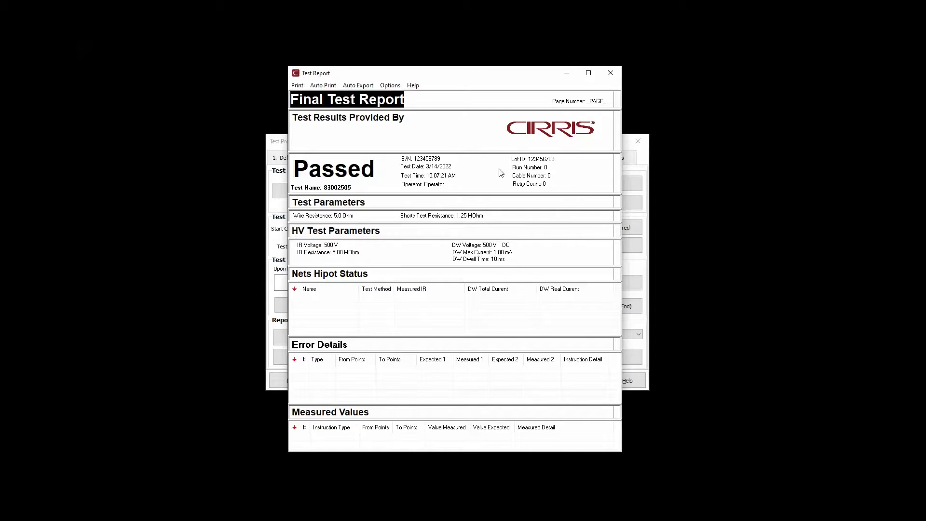
Delete the Lot ID, Run Number, Cable Number and Retry Count fields from the test results block.
{"action": "left_click", "coordinate": [549, 161]}
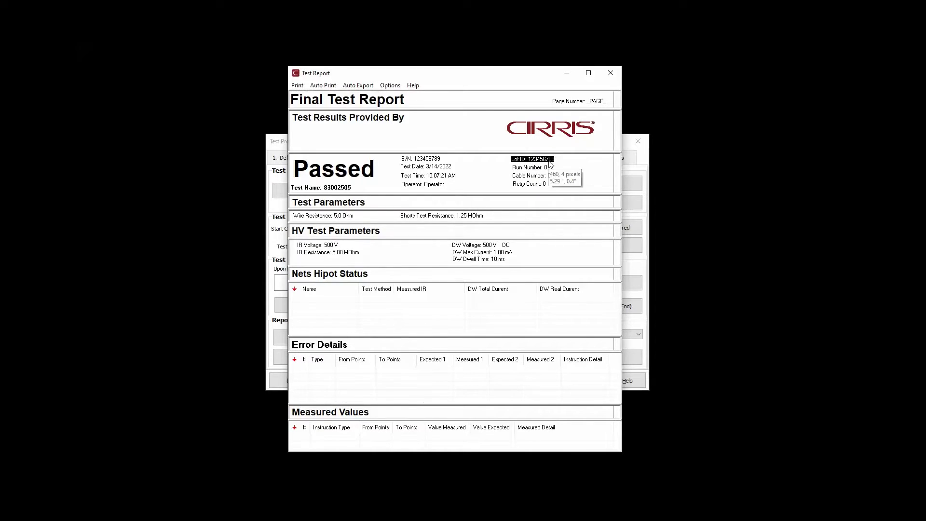
{"action": "right_click", "coordinate": [550, 162]}
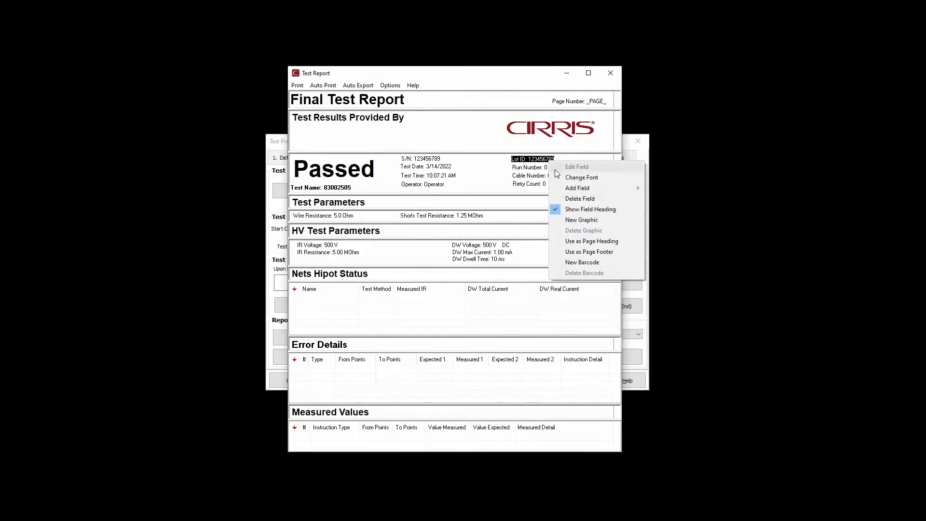
{"action": "left_click", "coordinate": [568, 199]}
{"action": "left_click", "coordinate": [524, 167]}
{"action": "right_click", "coordinate": [522, 167]}
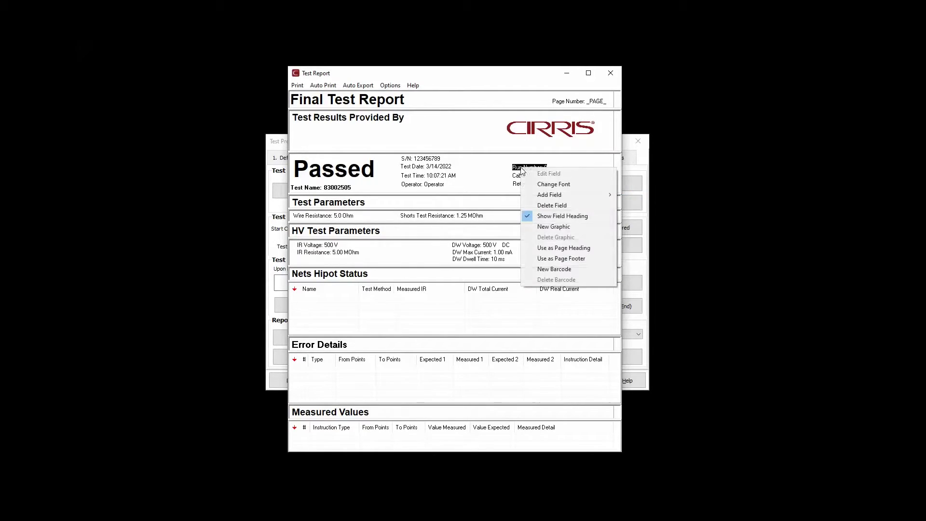
{"action": "left_click", "coordinate": [537, 205]}
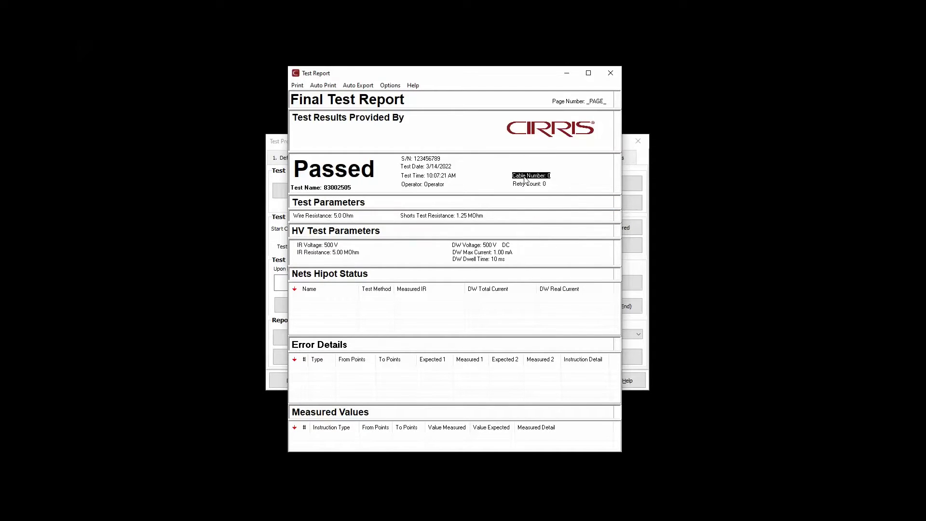
{"action": "right_click", "coordinate": [525, 177]}
{"action": "left_click", "coordinate": [535, 215]}
{"action": "left_click", "coordinate": [535, 190]}
{"action": "right_click", "coordinate": [534, 190]}
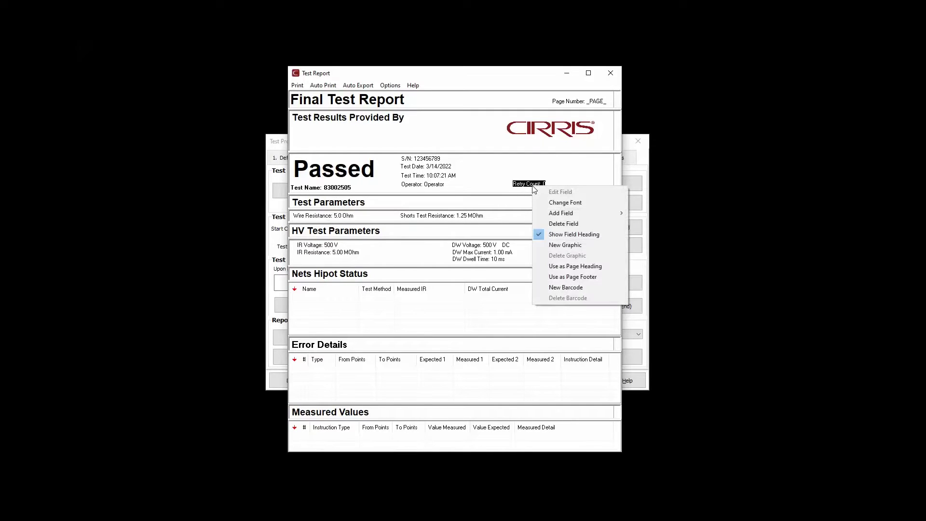
{"action": "left_click", "coordinate": [548, 225]}
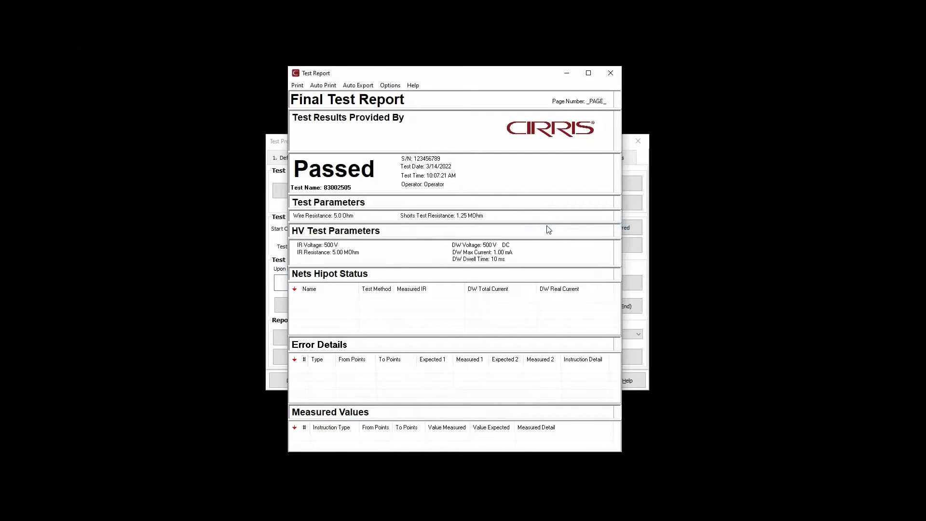
Delete the Operator field below Test Time in the test results block.
{"action": "left_click", "coordinate": [441, 188]}
{"action": "right_click", "coordinate": [440, 188]}
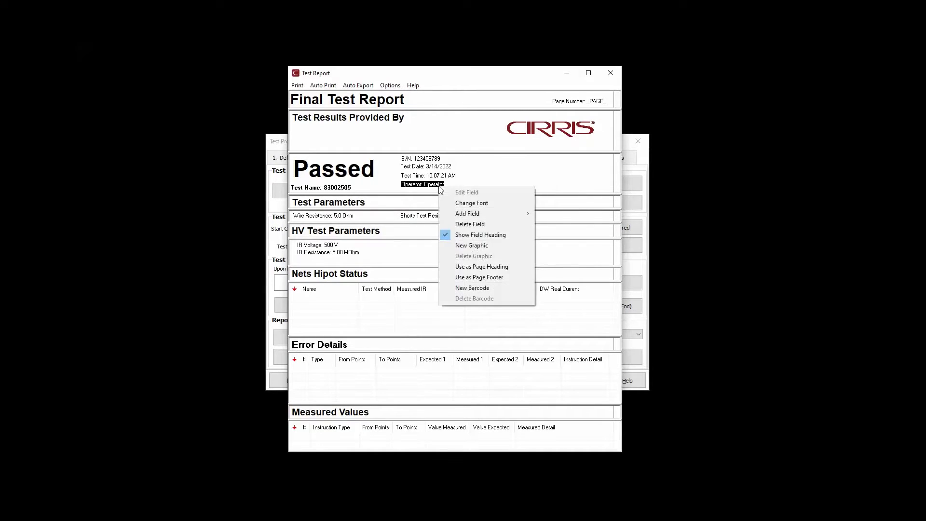
{"action": "left_click", "coordinate": [463, 226]}
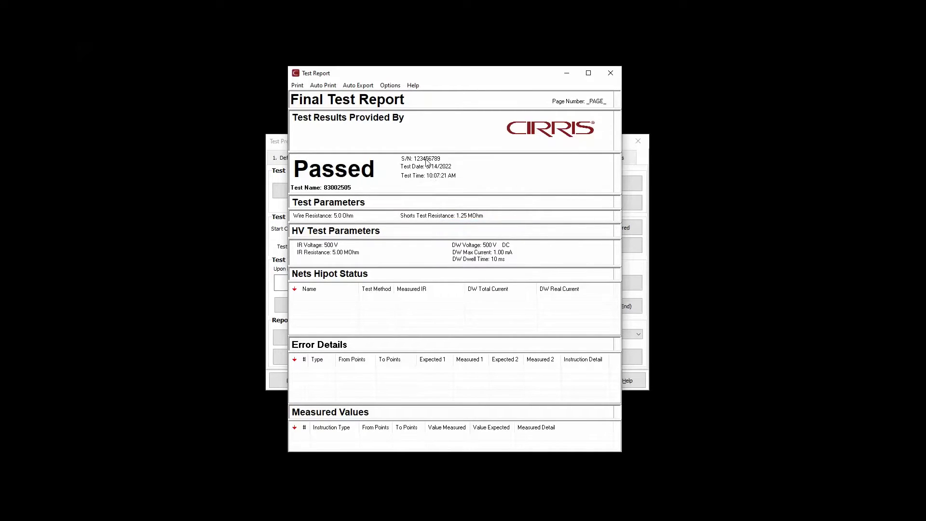
Move the S/N, Test Date and Test Time fields into the empty right-hand area of the test results block, stacked in that order.
{"action": "left_click_drag", "start_coordinate": [426, 161], "coordinate": [532, 165]}
{"action": "left_click", "coordinate": [424, 168]}
{"action": "left_click_drag", "start_coordinate": [423, 169], "coordinate": [532, 174]}
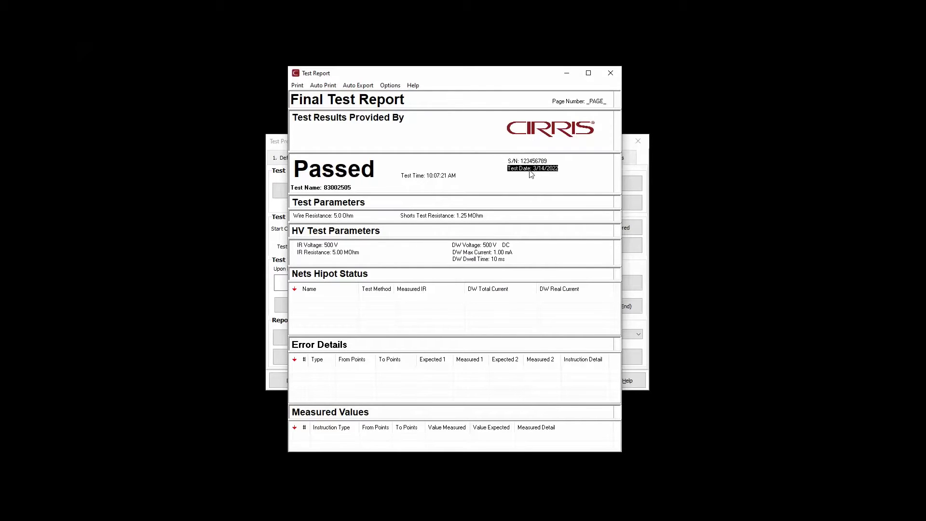
{"action": "left_click", "coordinate": [417, 178]}
{"action": "left_click_drag", "start_coordinate": [418, 178], "coordinate": [525, 178]}
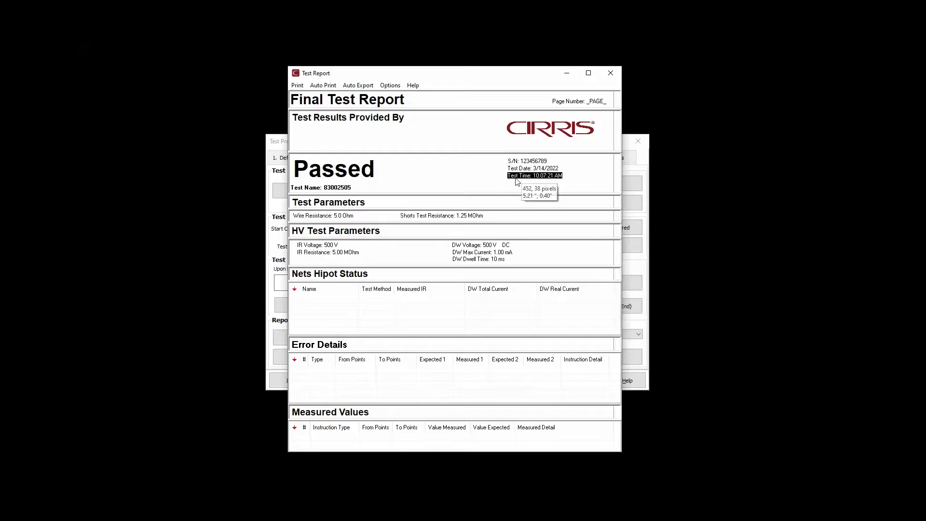
Add a Tester ID field to the test results block and place it directly below Test Time.
{"action": "right_click", "coordinate": [427, 174]}
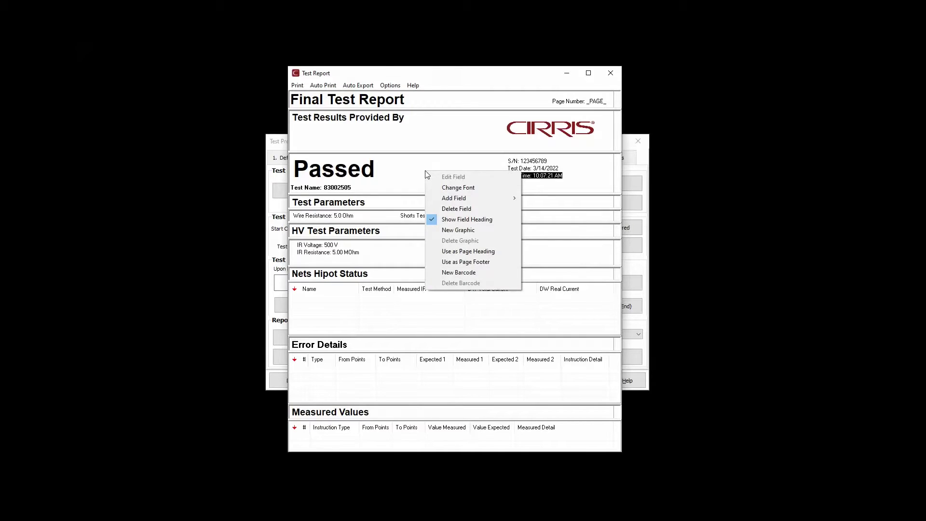
{"action": "mouse_move", "coordinate": [486, 201]}
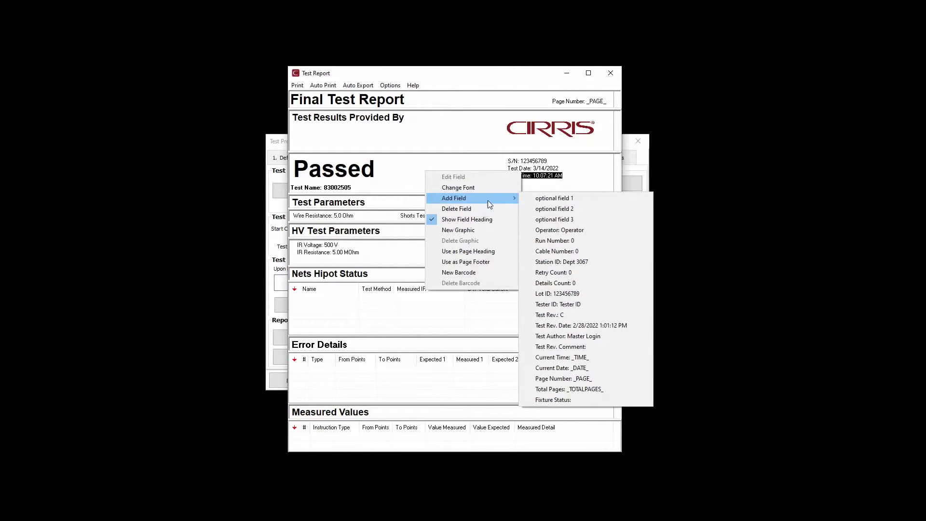
{"action": "left_click", "coordinate": [603, 304]}
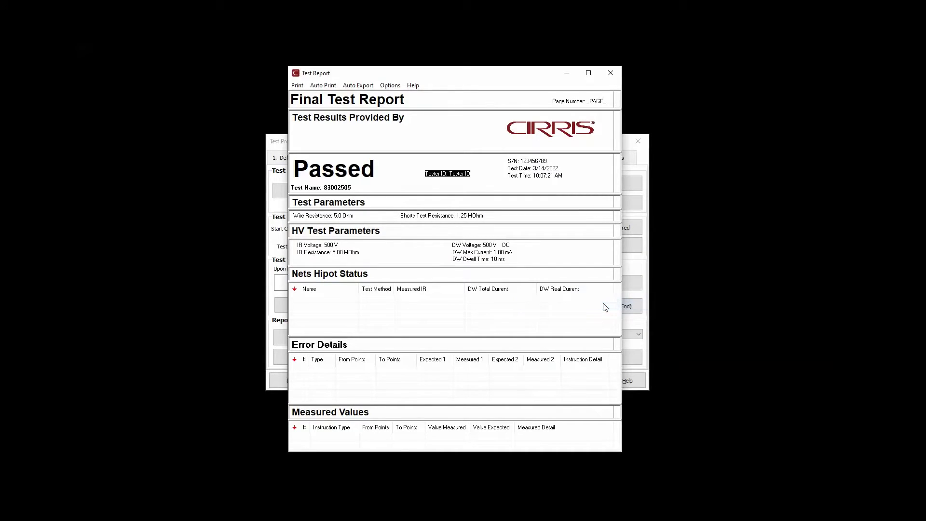
{"action": "left_click_drag", "start_coordinate": [436, 180], "coordinate": [516, 189]}
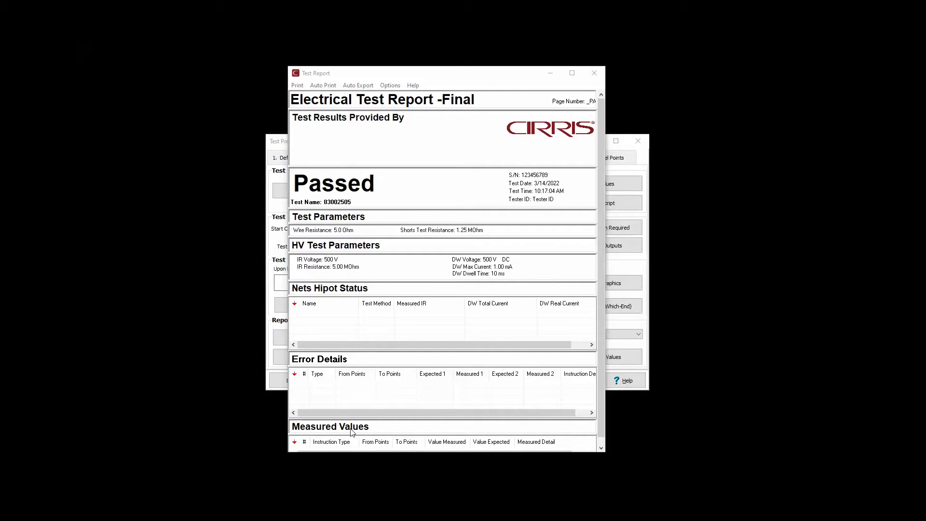
Insert Bolt Logo.bmp as a new graphic in the company information title block, between the heading and the Cirris logo.
{"action": "left_click", "coordinate": [477, 156]}
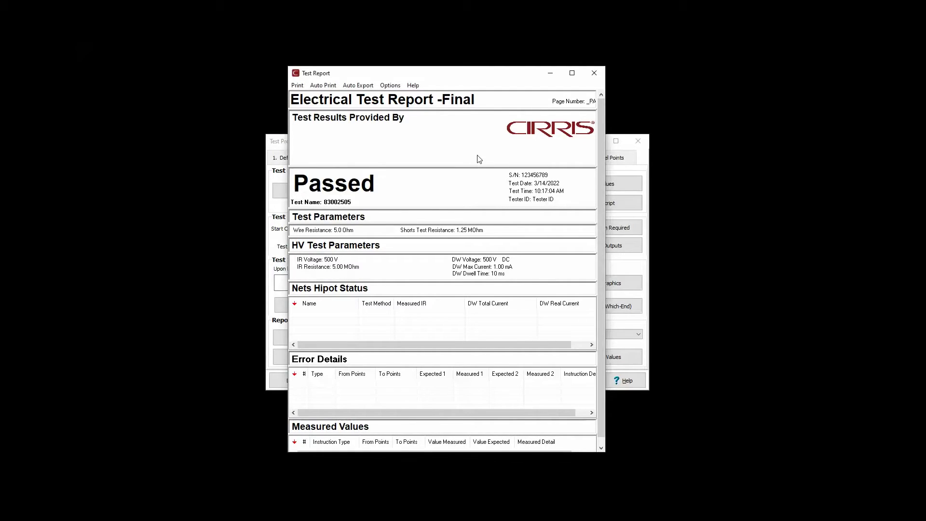
{"action": "right_click", "coordinate": [448, 146]}
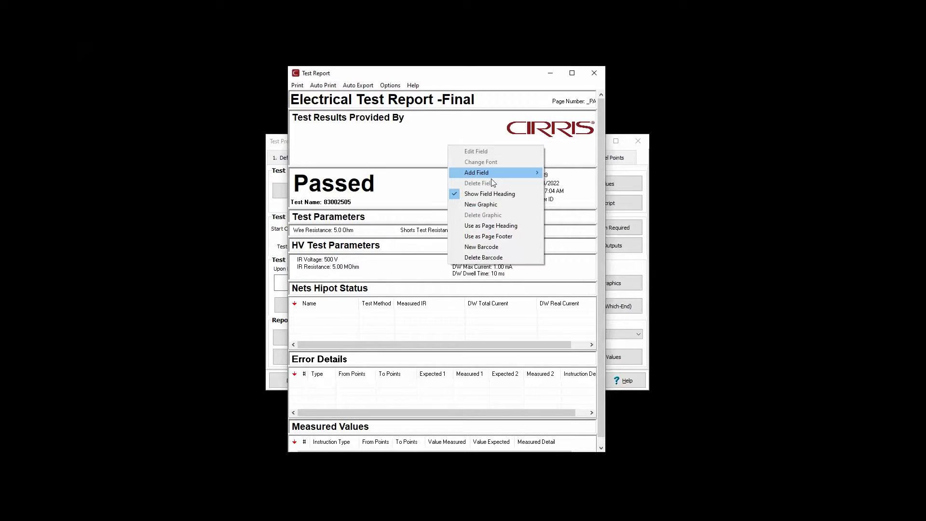
{"action": "left_click", "coordinate": [509, 208]}
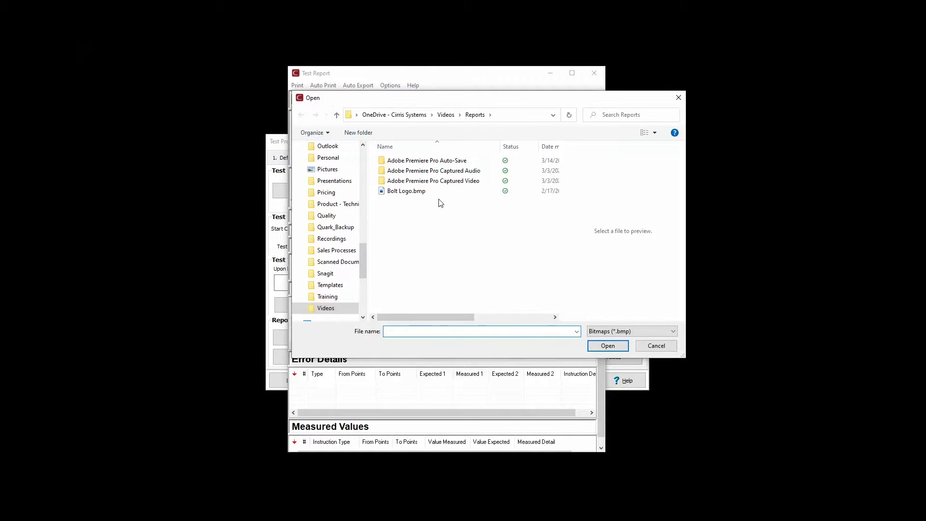
{"action": "left_click", "coordinate": [421, 196]}
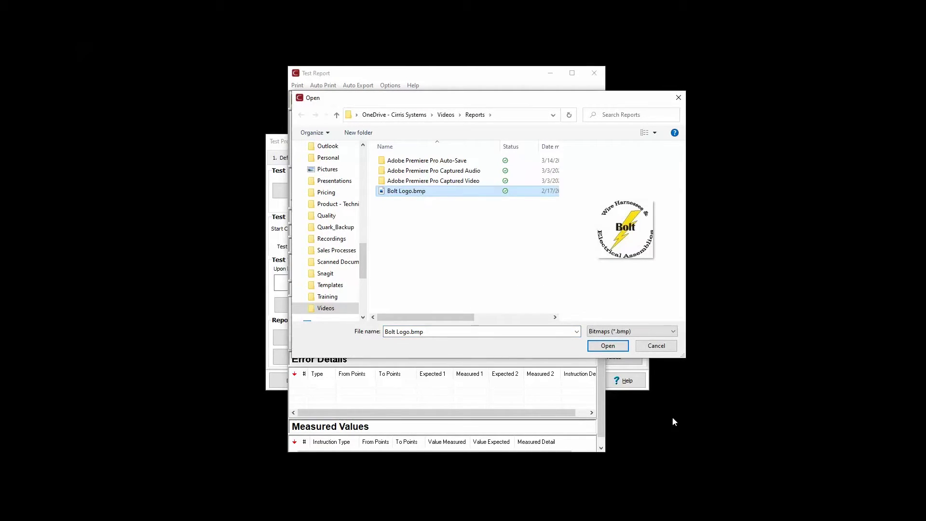
{"action": "left_click", "coordinate": [618, 347]}
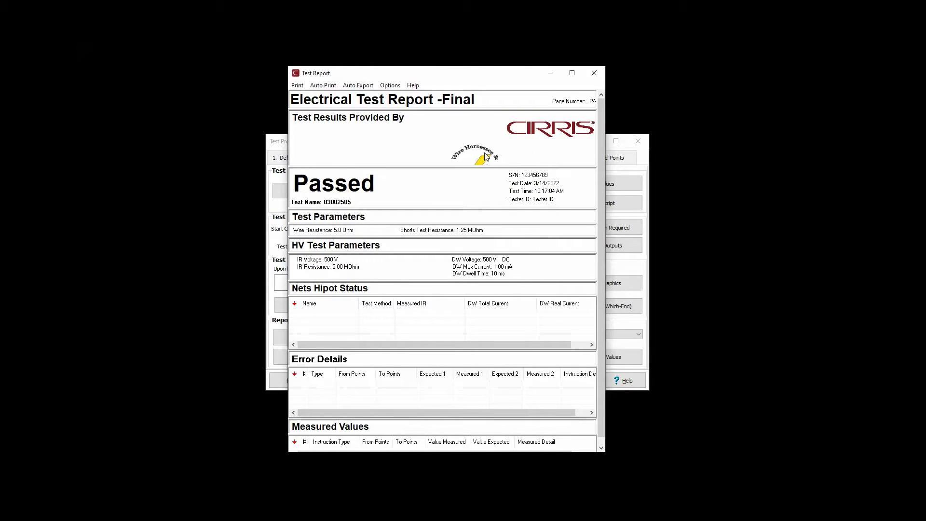
Delete the Cirris logo from the company information title block and move the Bolt logo into its place, making the block tall enough to show it.
{"action": "right_click", "coordinate": [537, 135]}
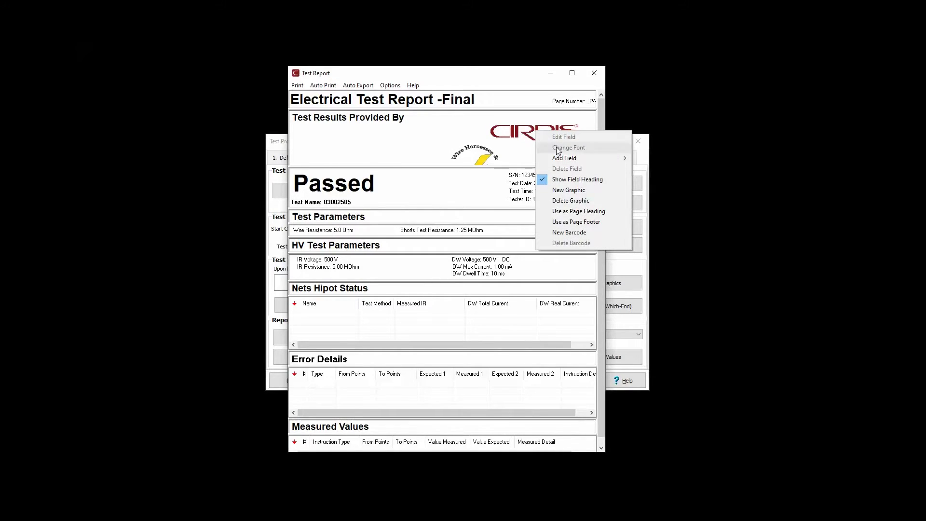
{"action": "left_click", "coordinate": [593, 200]}
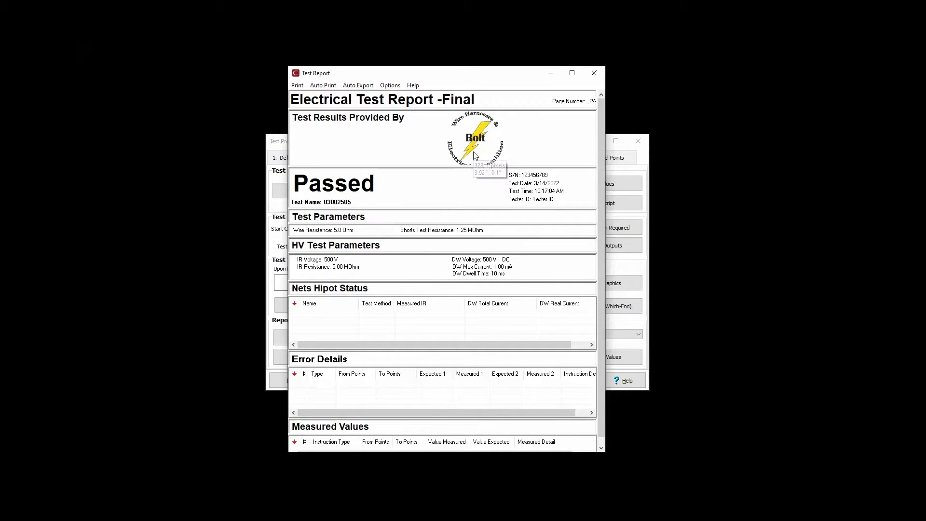
{"action": "left_click_drag", "start_coordinate": [459, 168], "coordinate": [499, 164]}
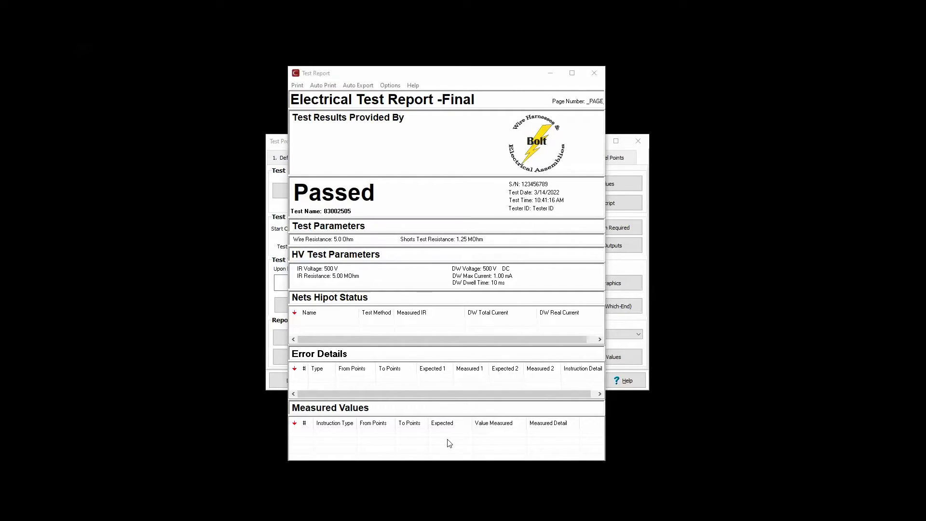
In the Measured Values column layout, add the Instruction Label column and delete the Measured Detail column.
{"action": "right_click", "coordinate": [448, 440]}
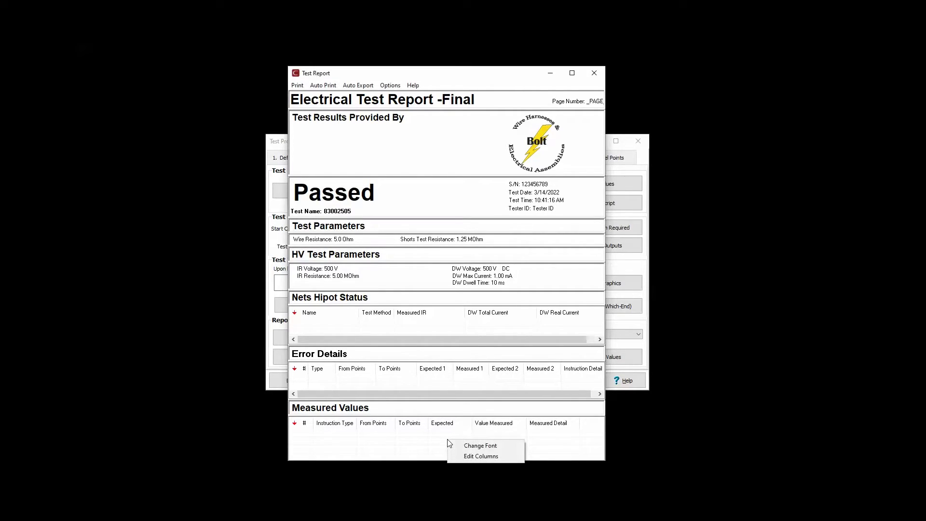
{"action": "left_click", "coordinate": [510, 457]}
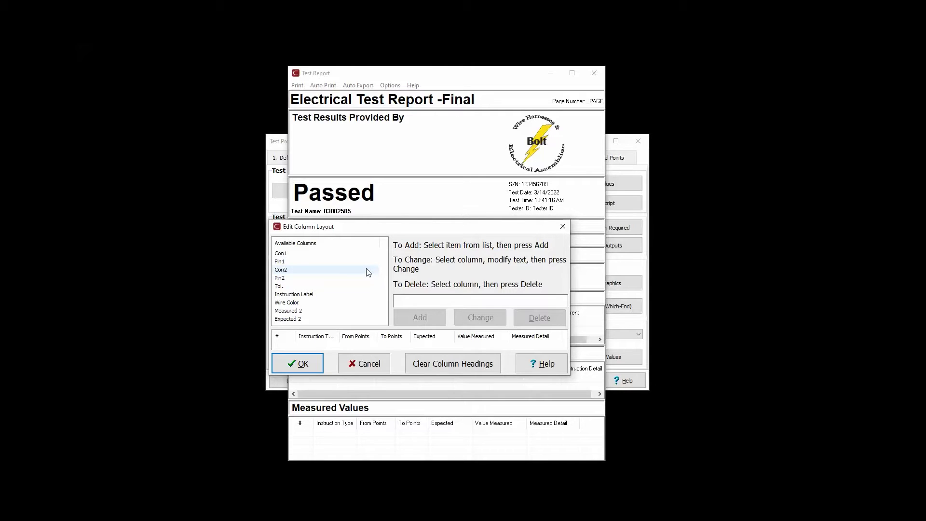
{"action": "left_click", "coordinate": [360, 294]}
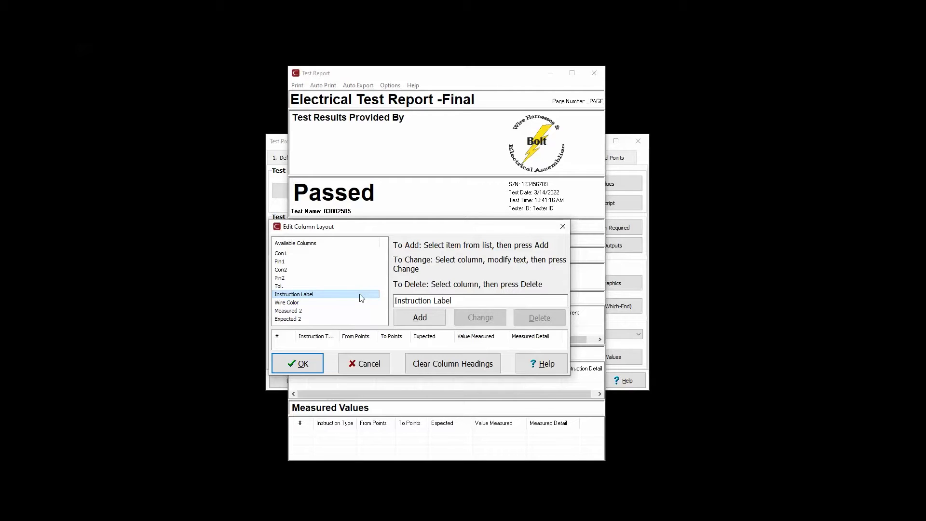
{"action": "left_click", "coordinate": [553, 339]}
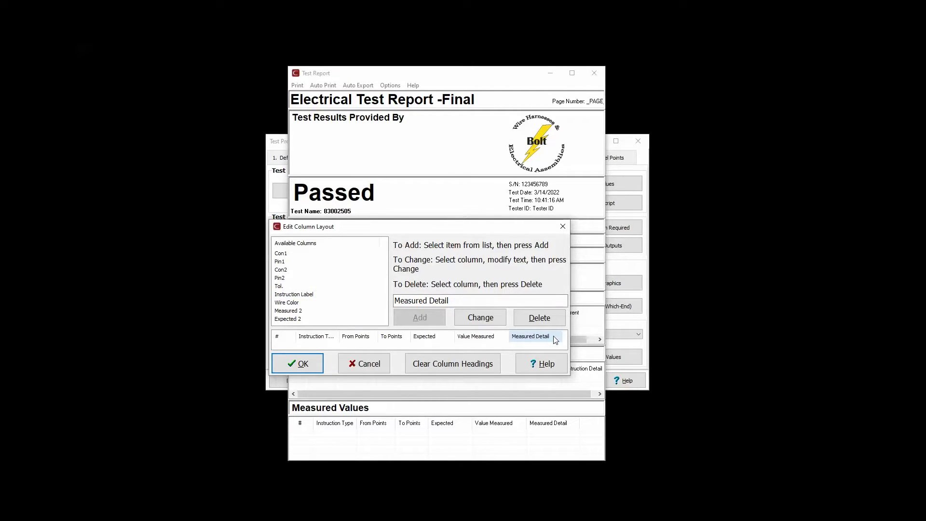
{"action": "left_click", "coordinate": [362, 300]}
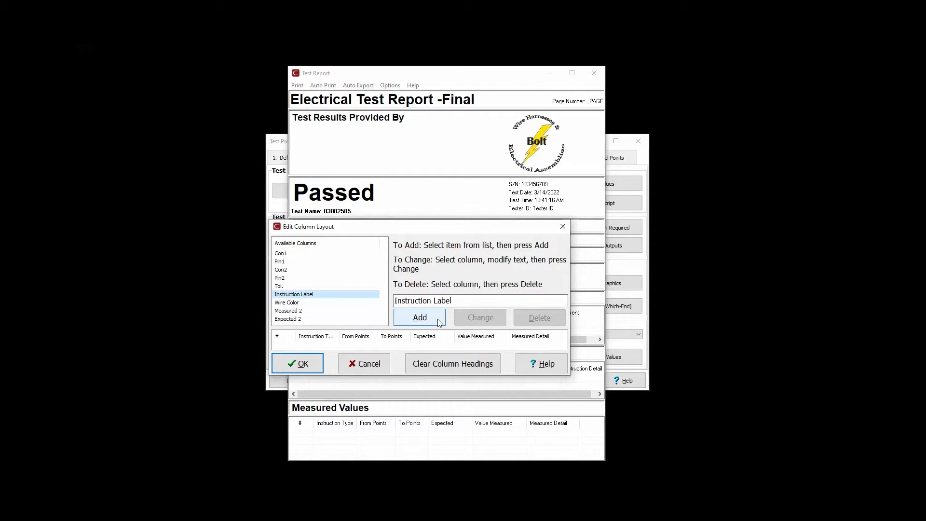
{"action": "left_click", "coordinate": [419, 317]}
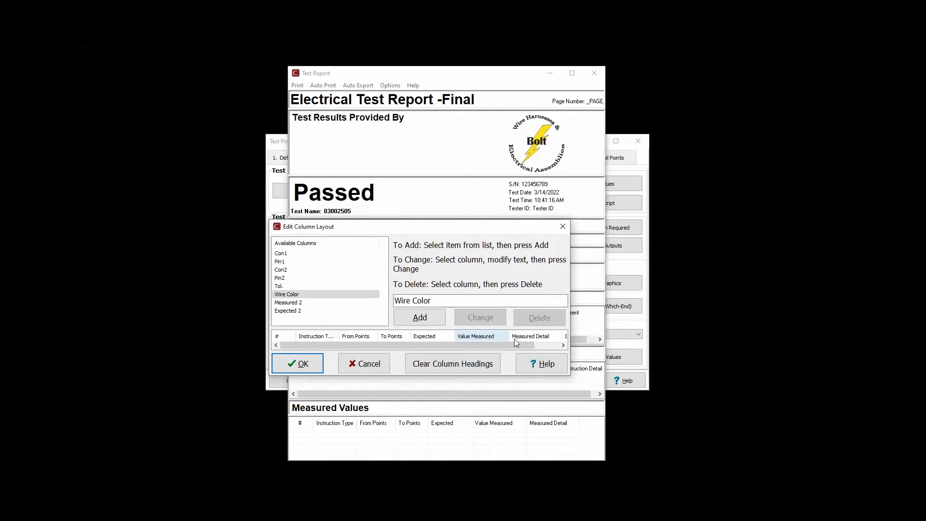
{"action": "left_click", "coordinate": [549, 337]}
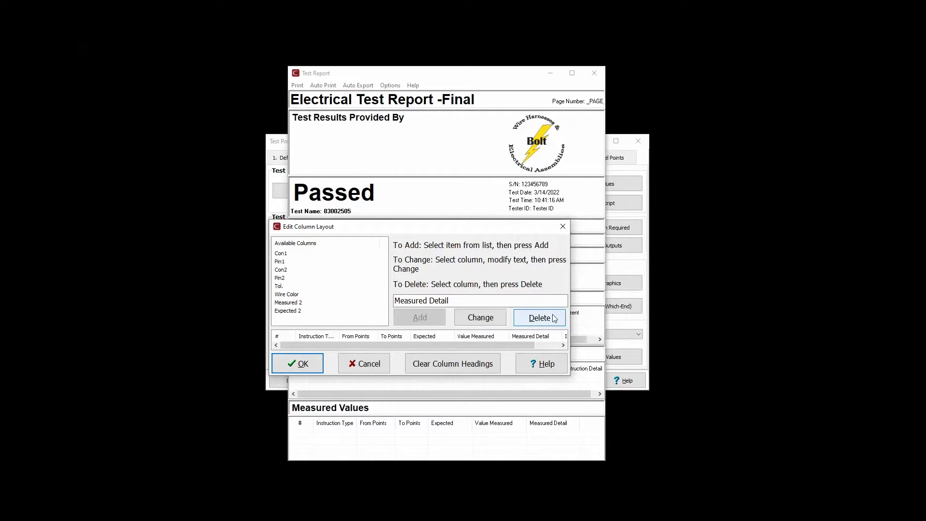
{"action": "left_click", "coordinate": [539, 318]}
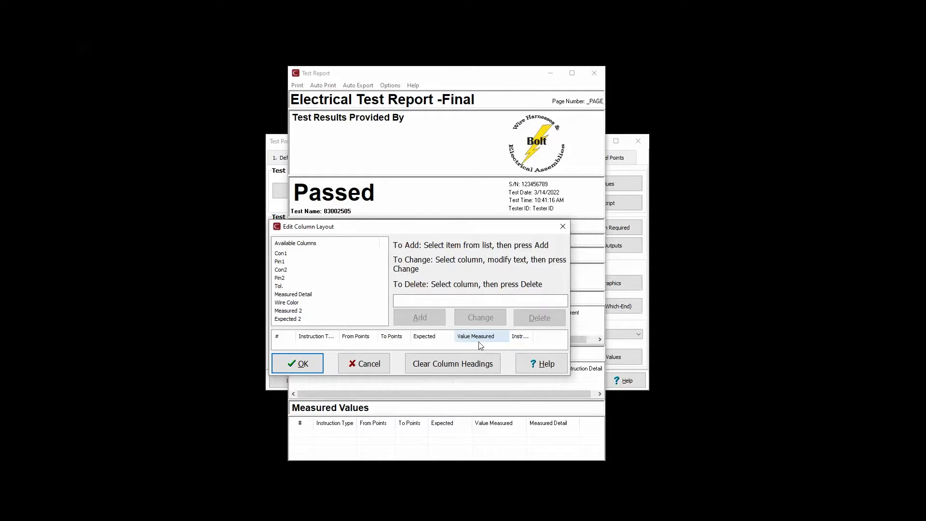
Rename the Expected column of the Measured Values table to Spec and apply the column layout.
{"action": "left_click", "coordinate": [442, 339]}
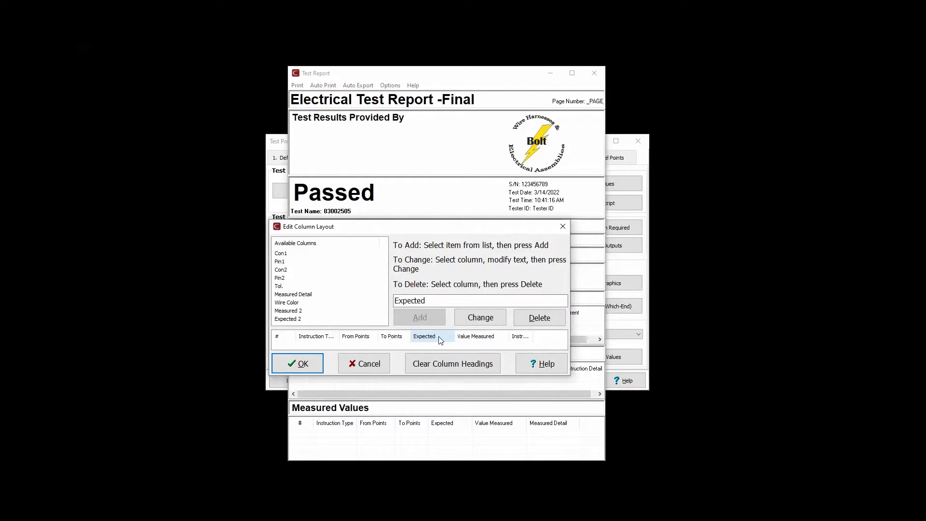
{"action": "double_click", "coordinate": [408, 301]}
{"action": "type", "text": "Spec"}
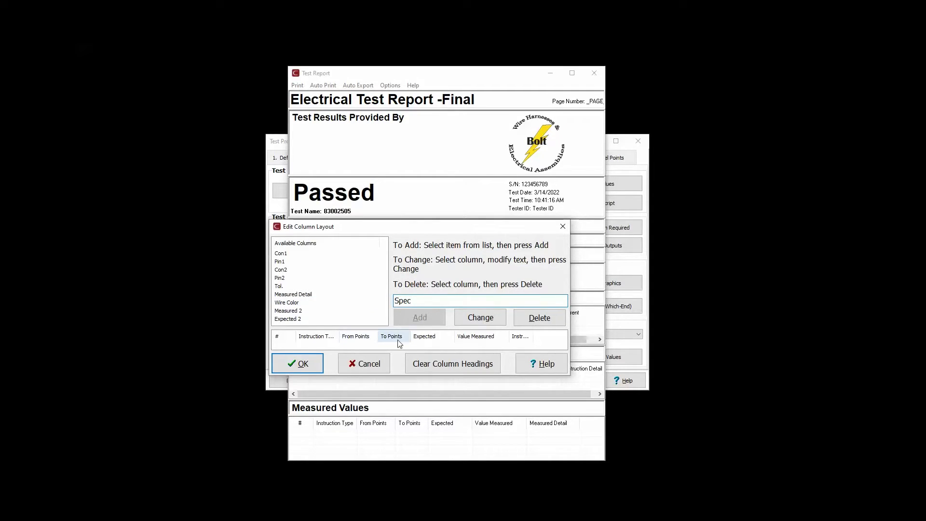
{"action": "left_click", "coordinate": [499, 317]}
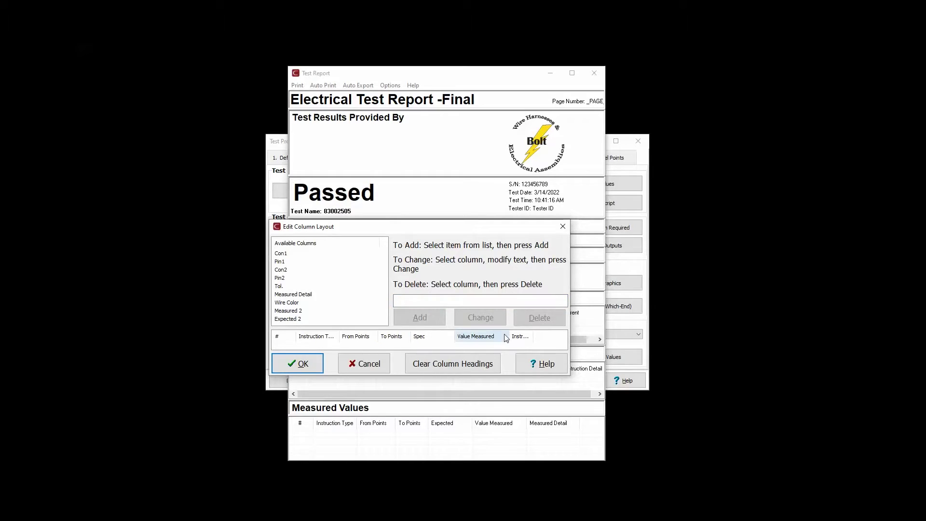
{"action": "left_click", "coordinate": [310, 369]}
Clear the Measured Values column headings and re-add #, Instruction Type and Instruction Label in that order.
{"action": "right_click", "coordinate": [446, 440]}
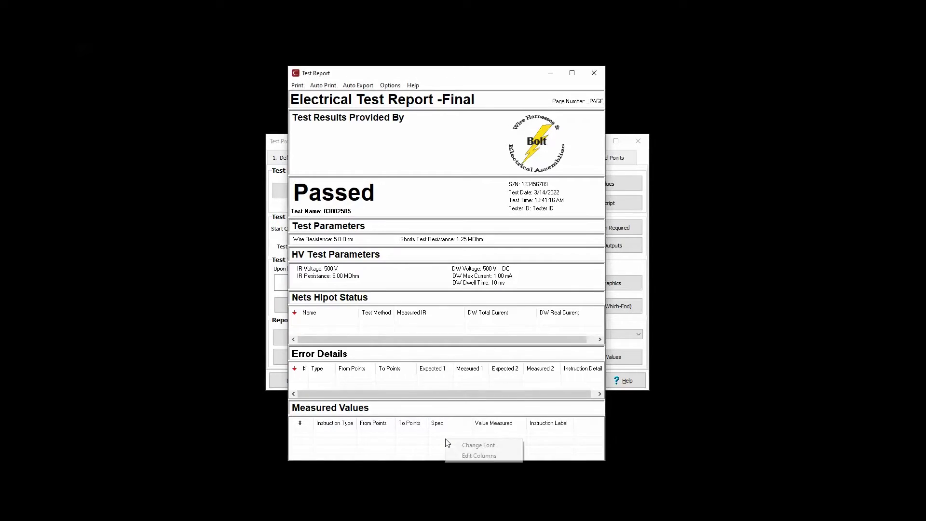
{"action": "left_click", "coordinate": [519, 458]}
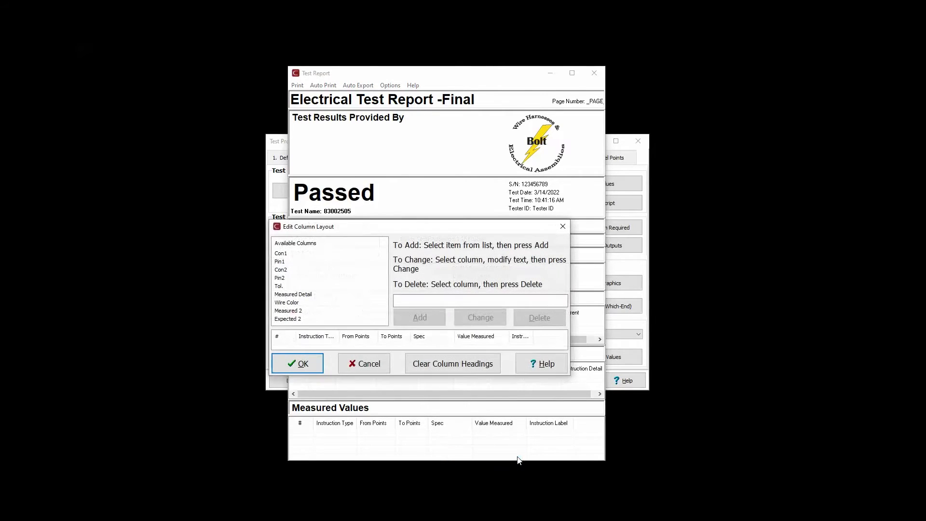
{"action": "left_click", "coordinate": [487, 369]}
{"action": "left_click", "coordinate": [294, 254]}
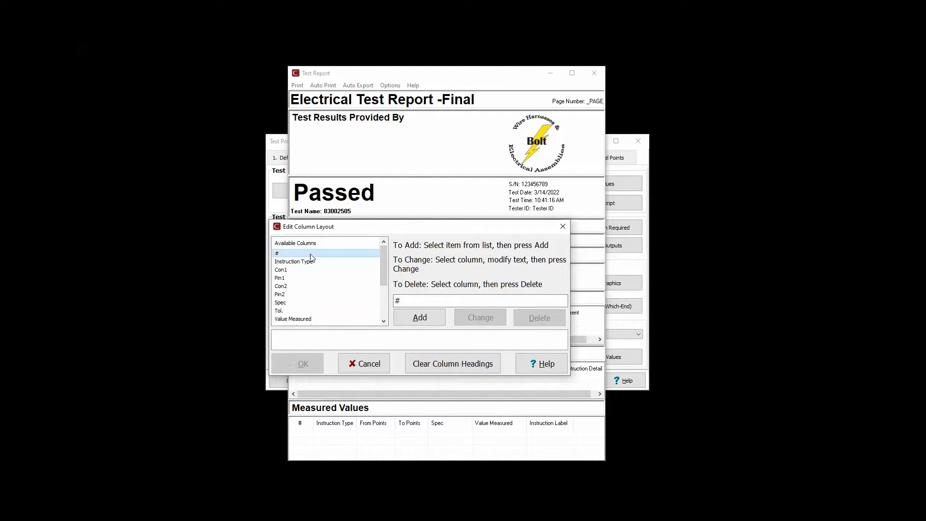
{"action": "left_click", "coordinate": [418, 320]}
{"action": "left_click", "coordinate": [418, 322]}
{"action": "left_click", "coordinate": [338, 319]}
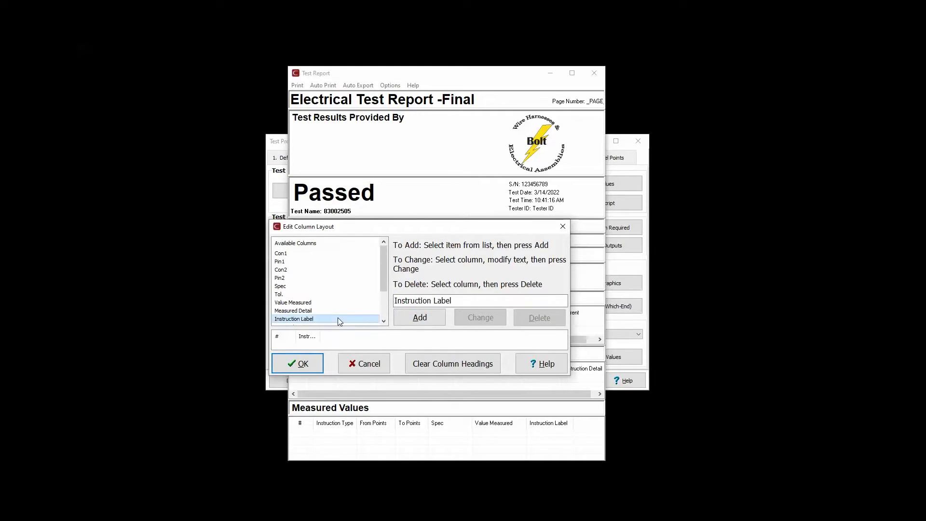
{"action": "left_click", "coordinate": [420, 319]}
Add From Points, To Points, Spec and Value Measured after Instruction Label, apply the layout, and widen the Measured Values columns.
{"action": "left_click_drag", "start_coordinate": [382, 293], "coordinate": [380, 313]}
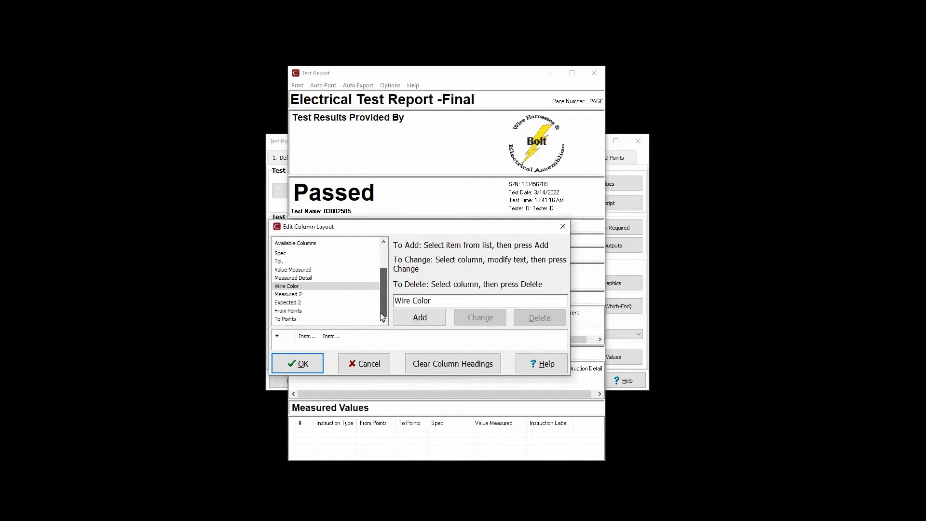
{"action": "left_click", "coordinate": [346, 316]}
{"action": "left_click", "coordinate": [420, 317]}
{"action": "left_click", "coordinate": [420, 317]}
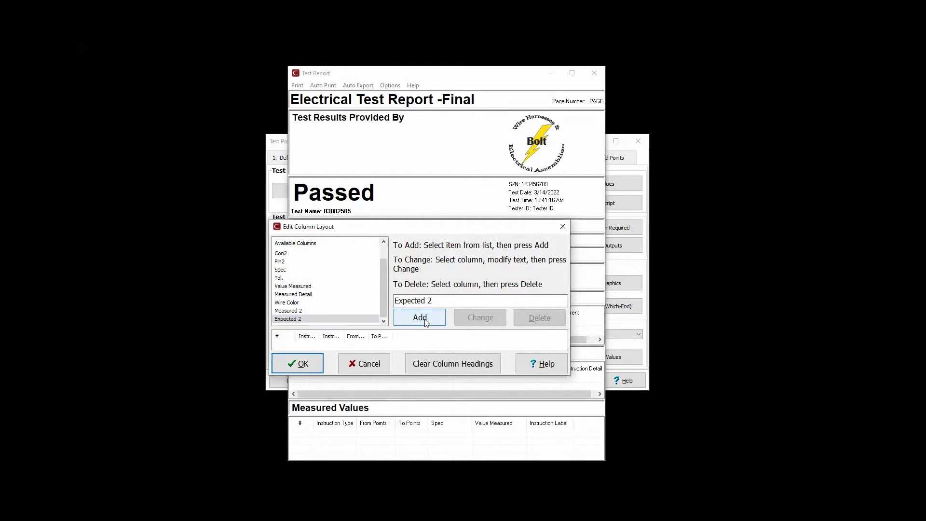
{"action": "left_click", "coordinate": [334, 271]}
{"action": "left_click", "coordinate": [418, 317]}
{"action": "left_click", "coordinate": [337, 286]}
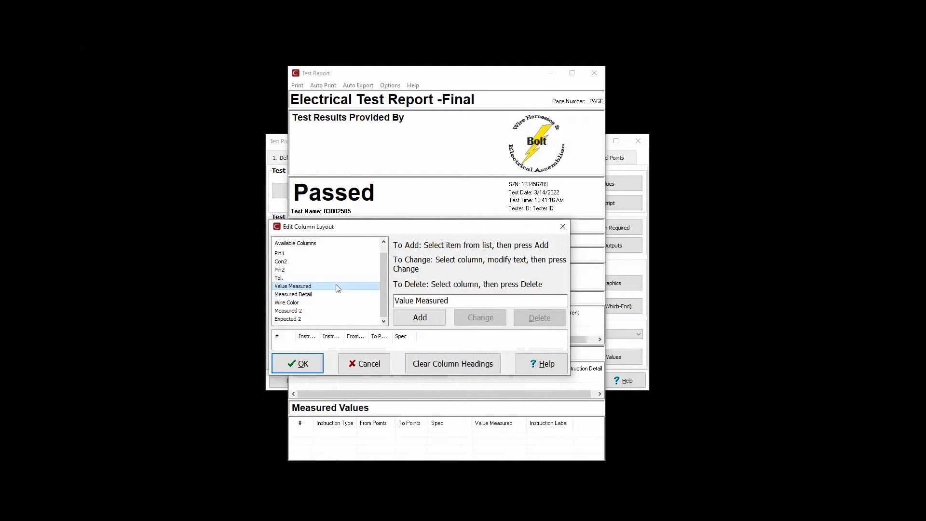
{"action": "left_click", "coordinate": [414, 316]}
{"action": "left_click", "coordinate": [298, 364]}
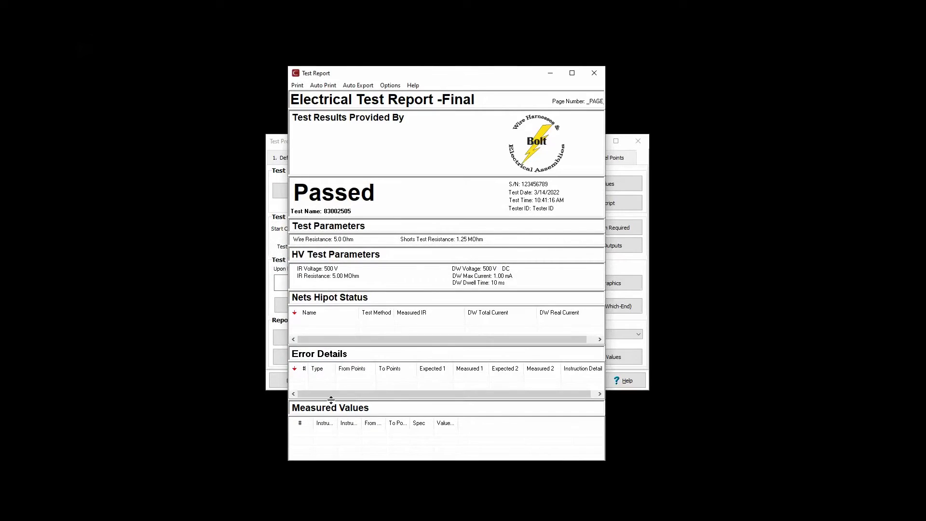
{"action": "left_click_drag", "start_coordinate": [337, 422], "coordinate": [569, 428]}
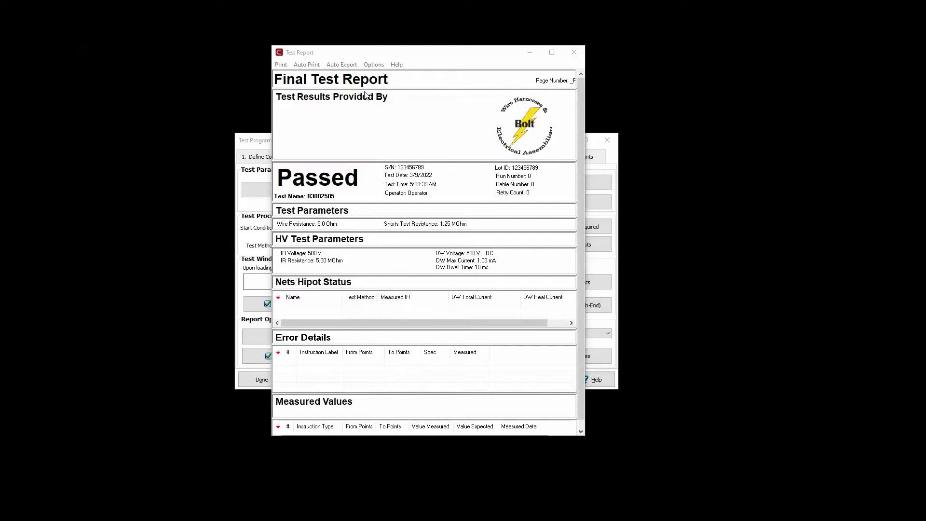
Set both automatic printing and automatic export of the test report to Every Test.
{"action": "left_click", "coordinate": [306, 64]}
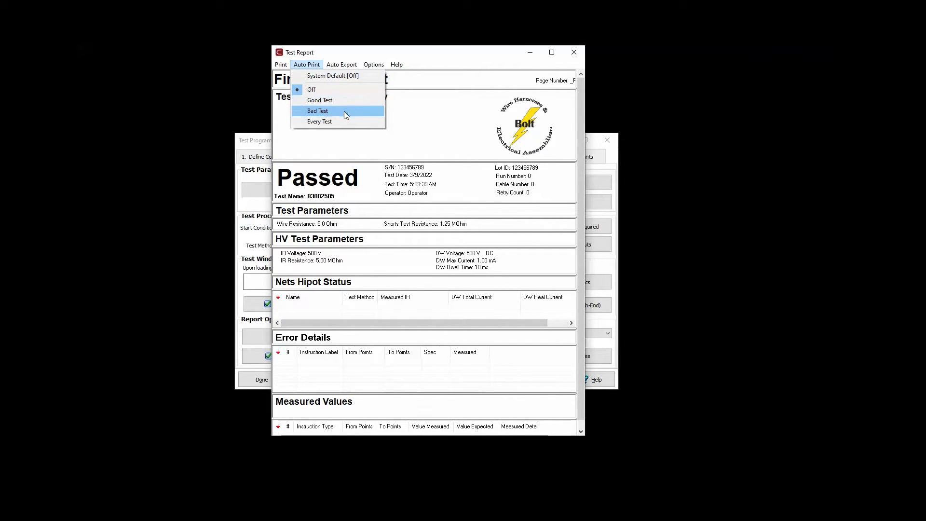
{"action": "left_click", "coordinate": [295, 123]}
{"action": "left_click", "coordinate": [344, 66]}
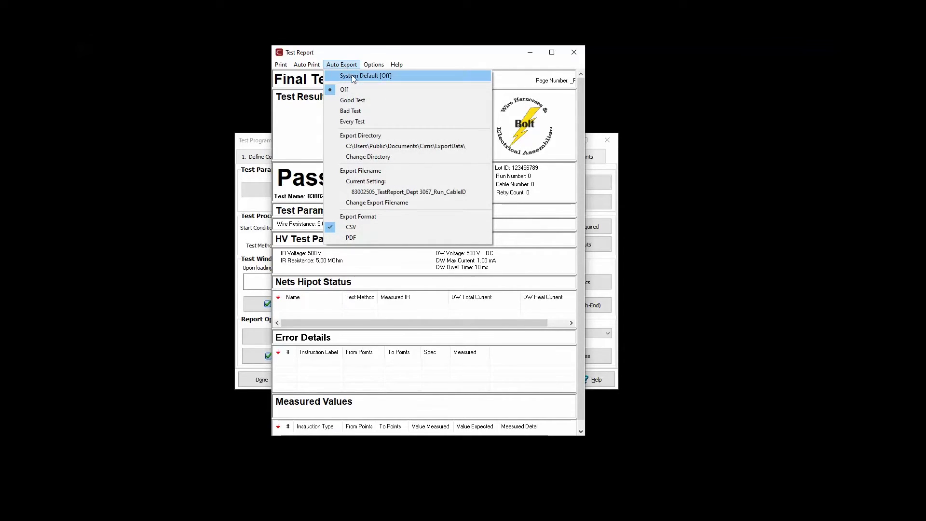
{"action": "left_click", "coordinate": [373, 119]}
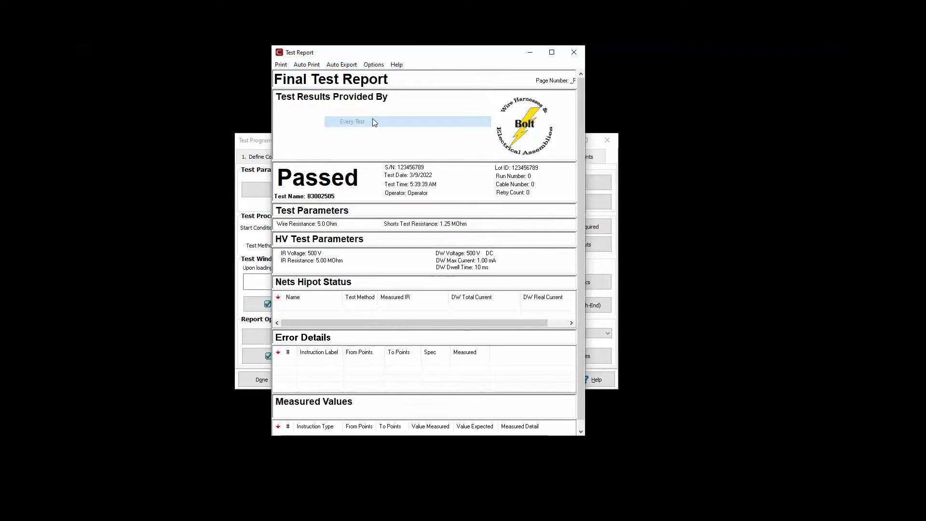
Configure the report's export filename to append the Serial Number.
{"action": "left_click", "coordinate": [343, 65]}
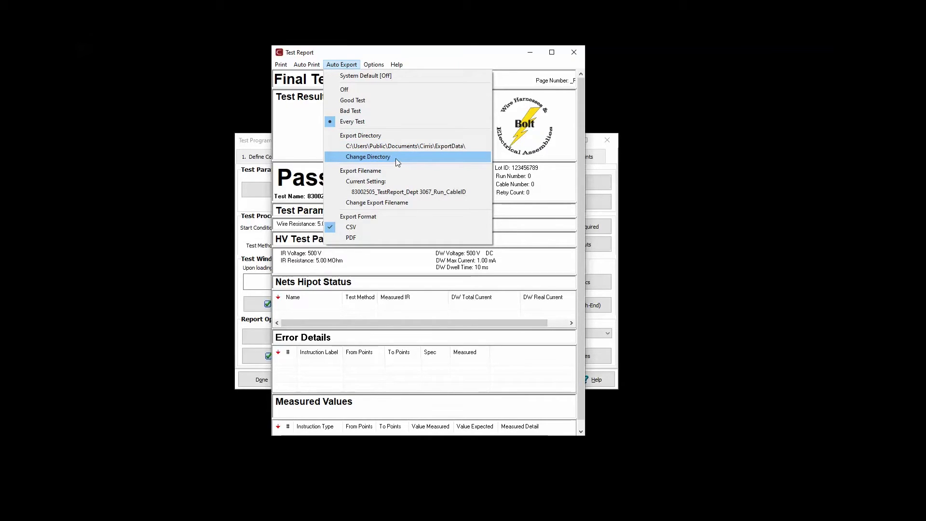
{"action": "left_click", "coordinate": [404, 203]}
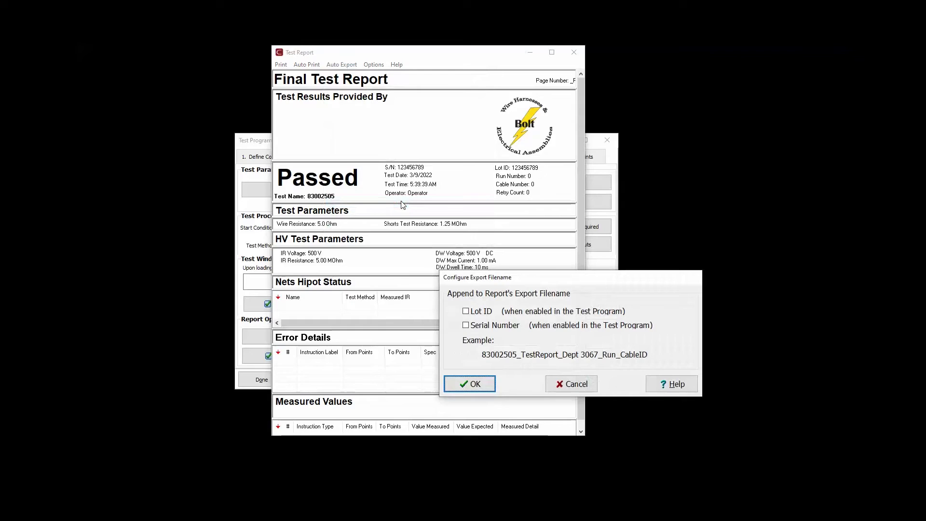
{"action": "left_click", "coordinate": [466, 326]}
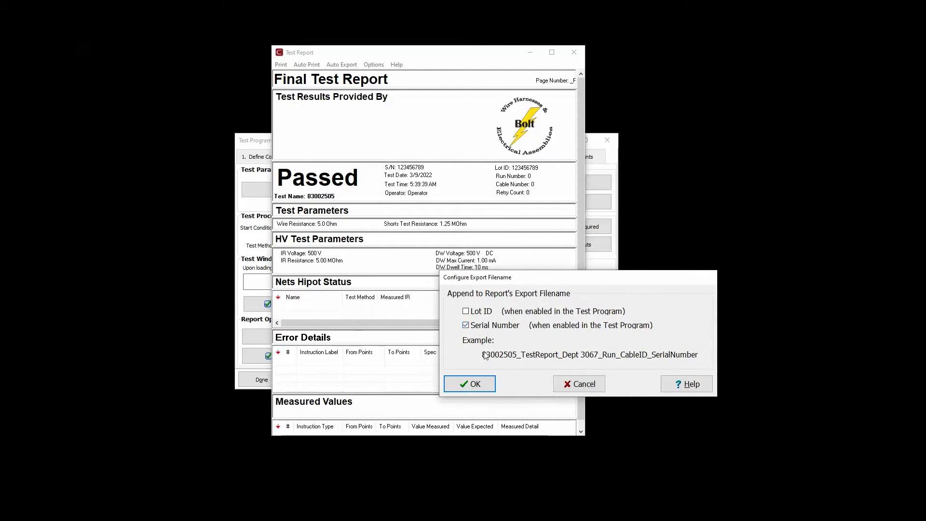
{"action": "left_click", "coordinate": [470, 383]}
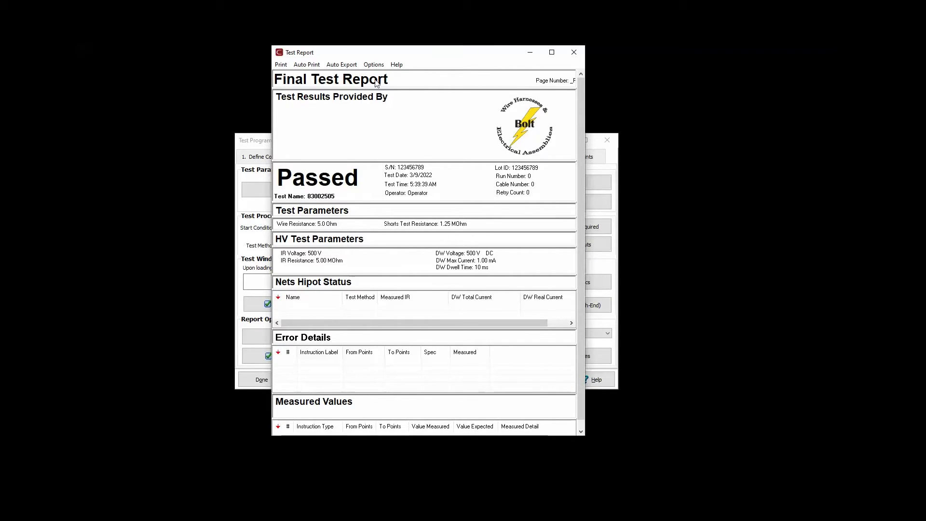
Select PDF as an automatic export format and close the test report.
{"action": "left_click", "coordinate": [341, 64]}
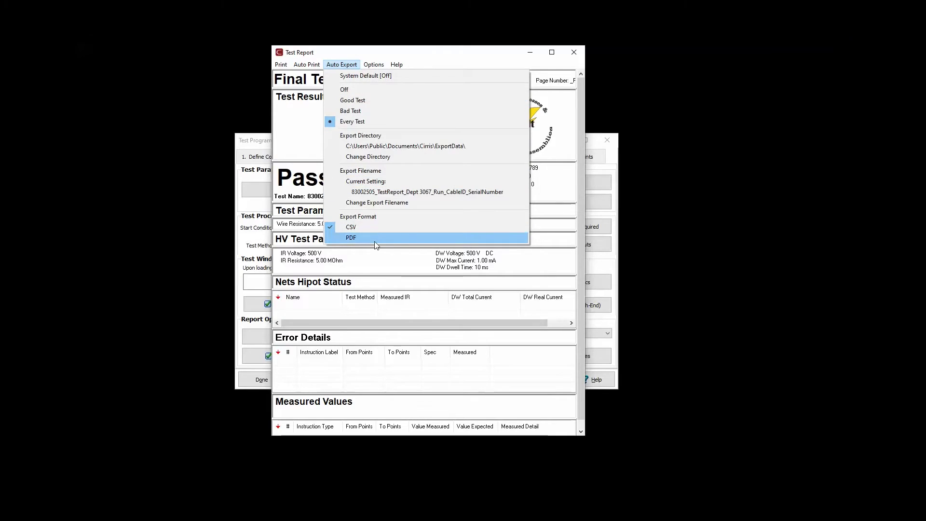
{"action": "left_click", "coordinate": [330, 239]}
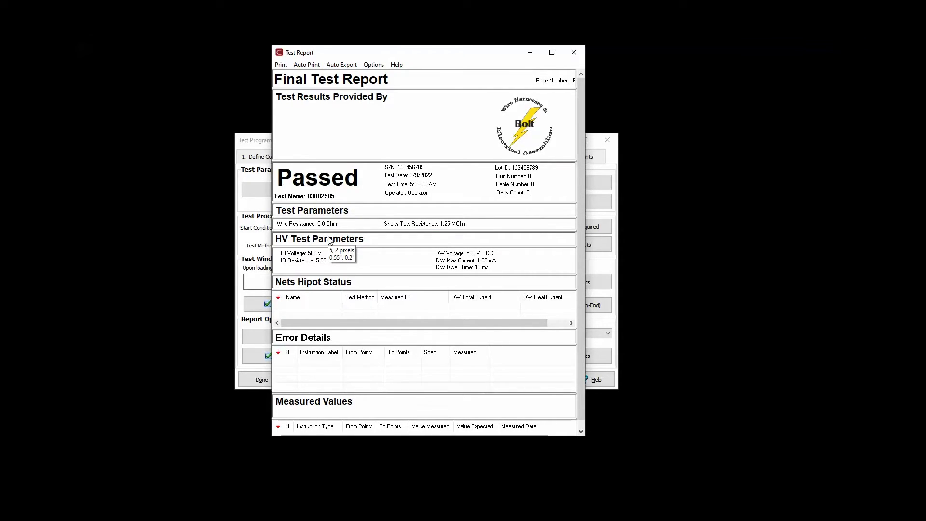
{"action": "left_click", "coordinate": [574, 53]}
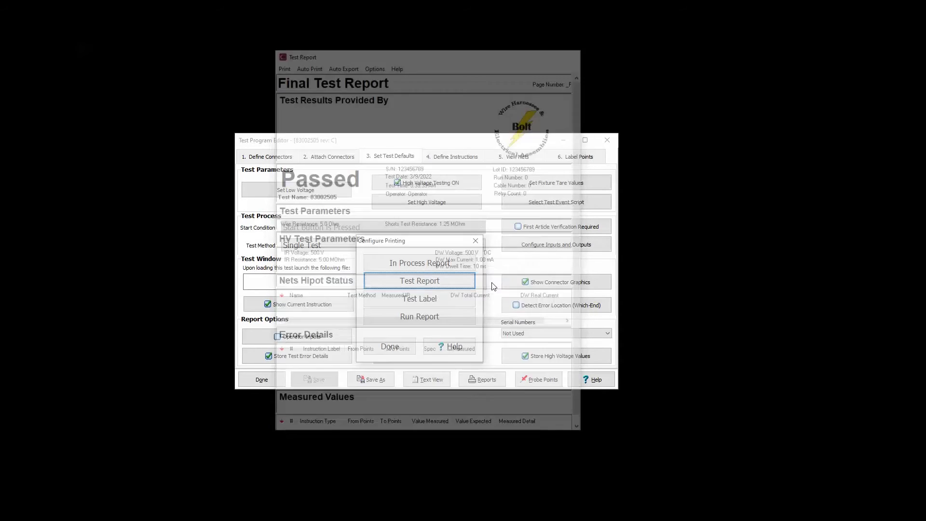
Export the test report's configuration as a text file, adding BIGCO to the start of the default file name Test_Report.txt.
{"action": "left_click", "coordinate": [465, 281]}
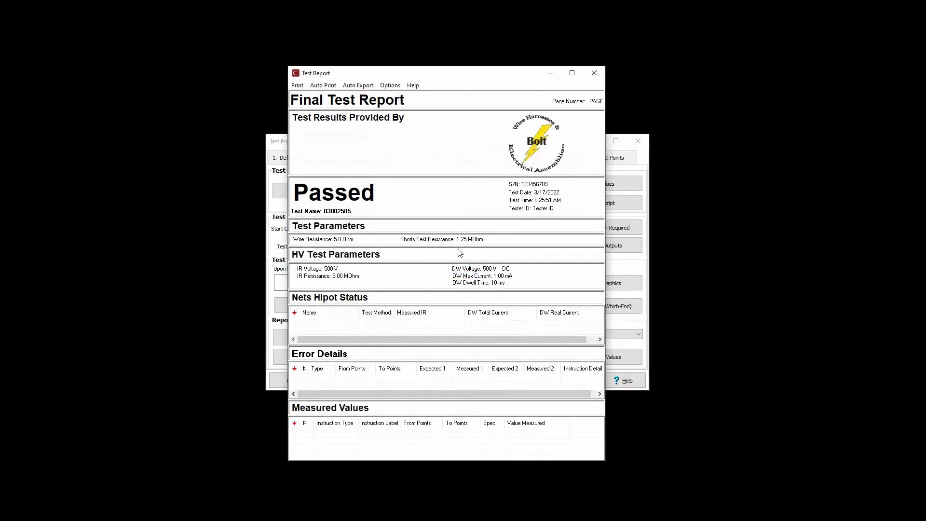
{"action": "left_click", "coordinate": [390, 85]}
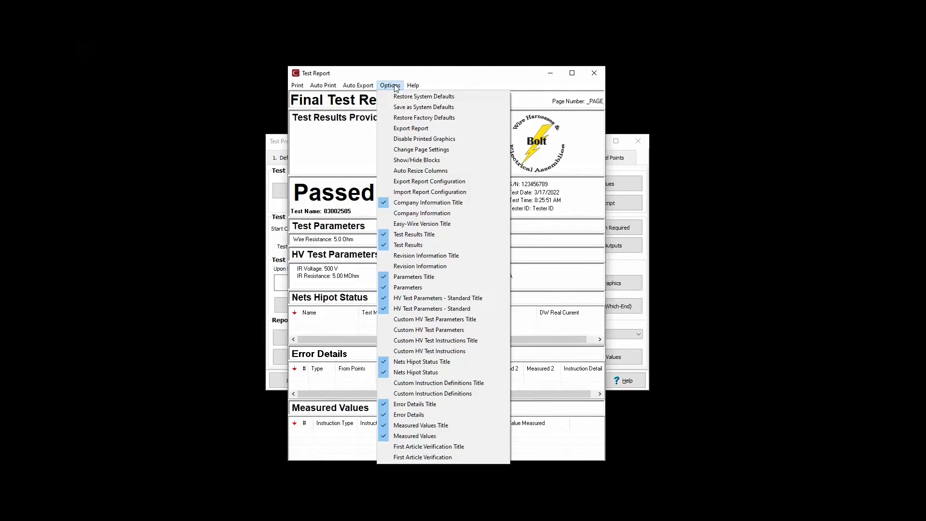
{"action": "left_click", "coordinate": [478, 182]}
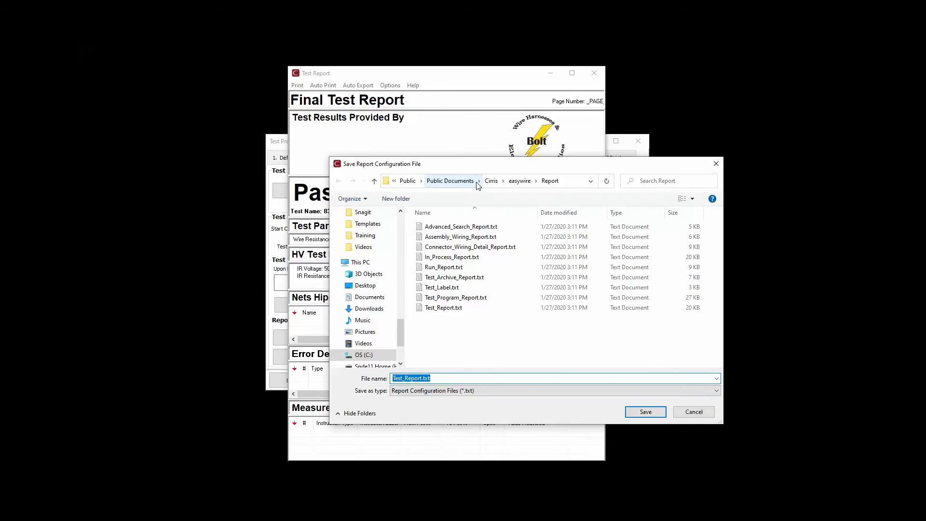
{"action": "key", "text": "Home"}
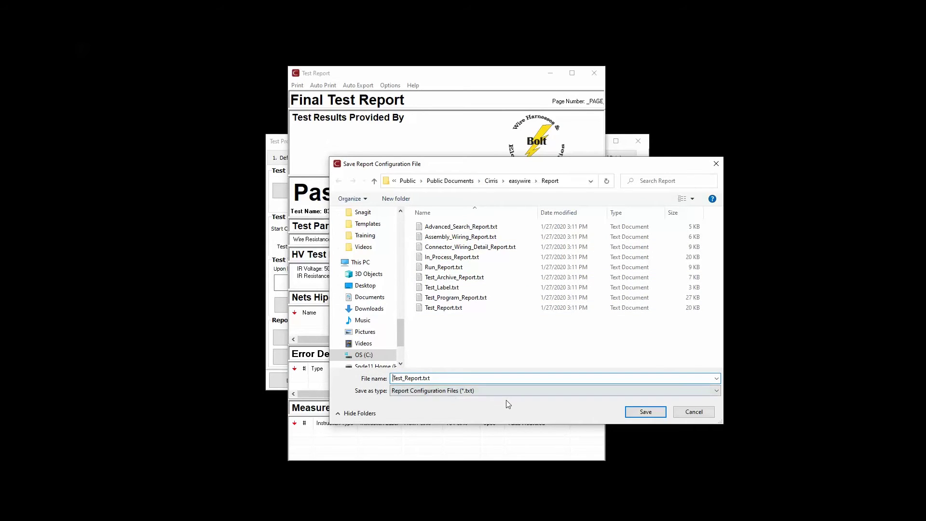
{"action": "type", "text": "BIGCO"}
{"action": "left_click", "coordinate": [646, 412]}
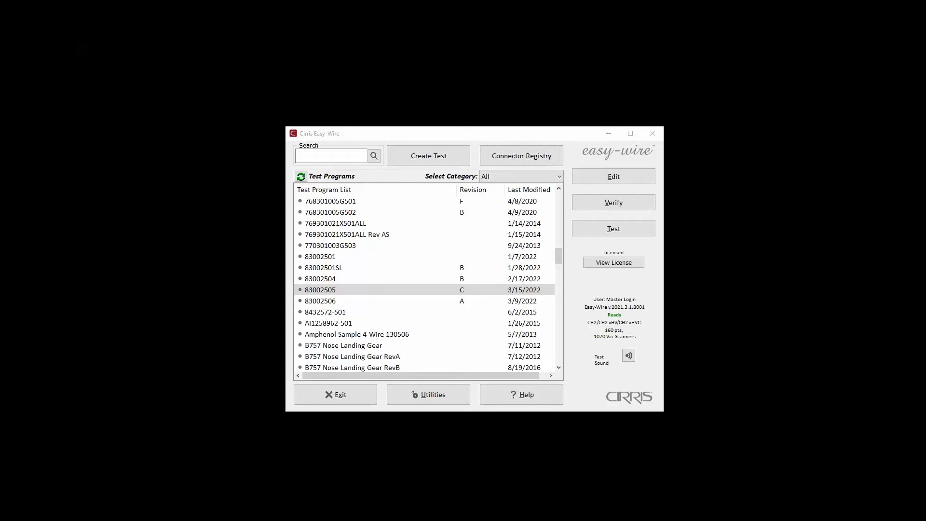
Search the test archives from the system utilities with the Date Range filter enabled, viewing by test, and show the results.
{"action": "left_click", "coordinate": [455, 399]}
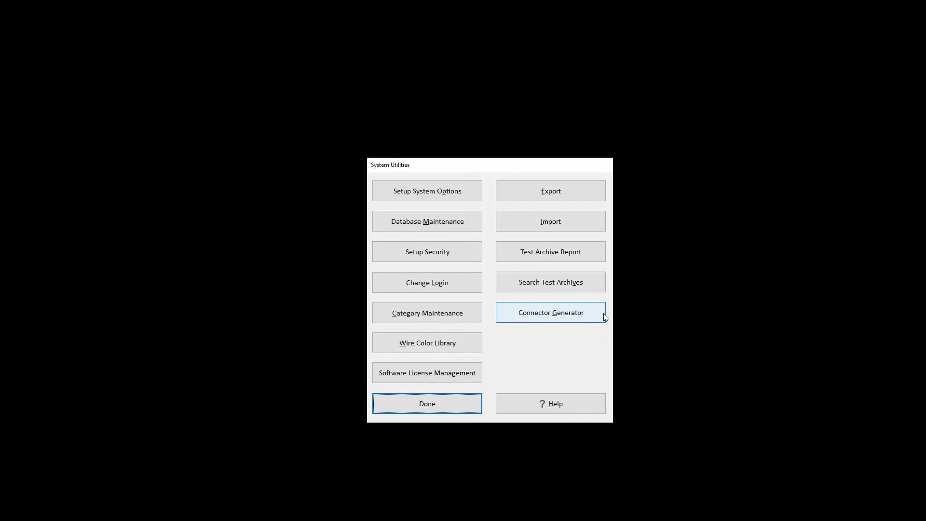
{"action": "left_click", "coordinate": [596, 280]}
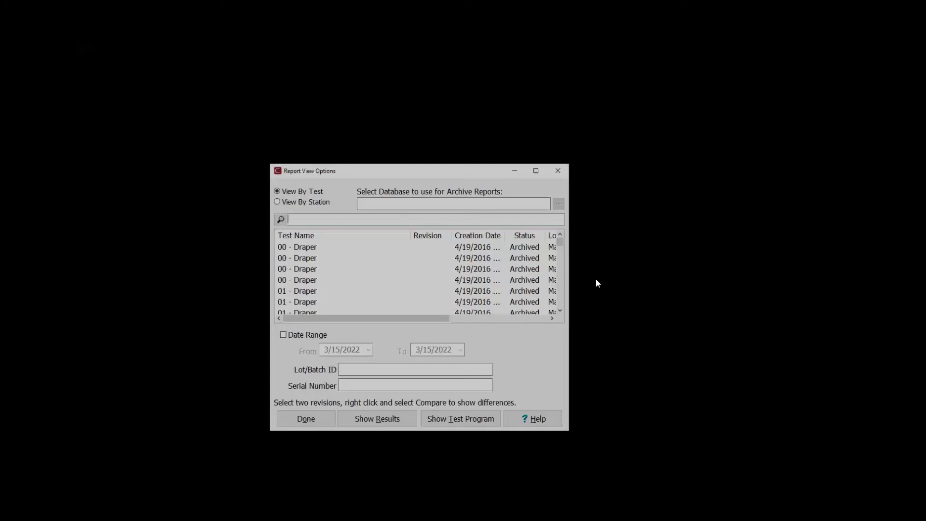
{"action": "left_click", "coordinate": [282, 337]}
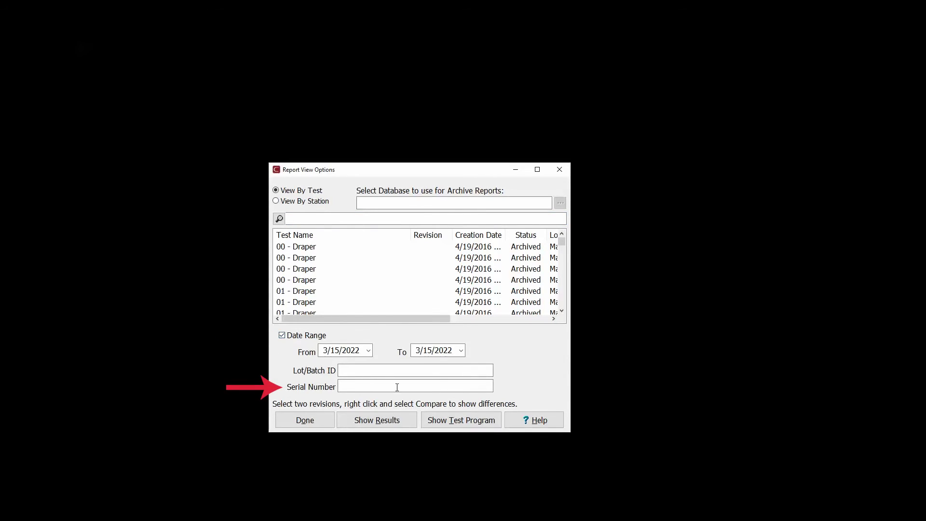
{"action": "left_click", "coordinate": [405, 421]}
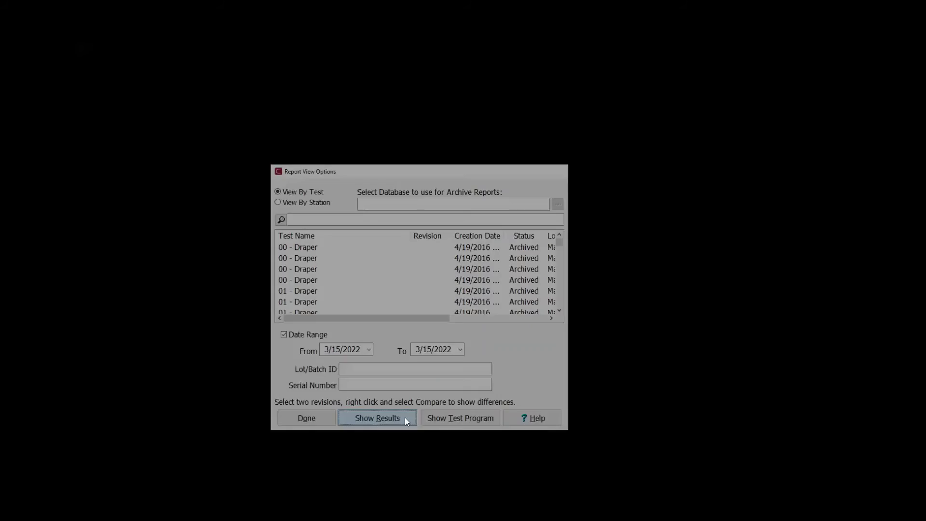